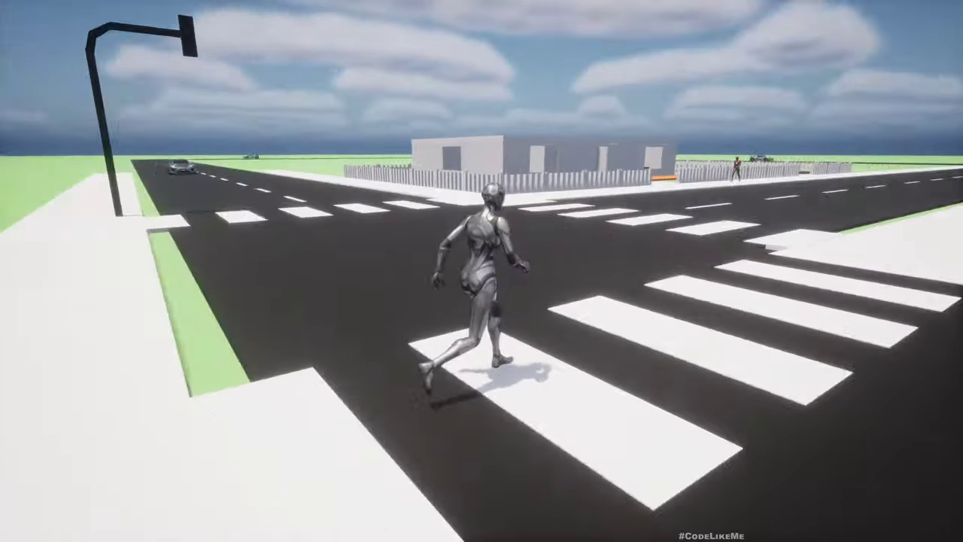
pyautogui.press('a')
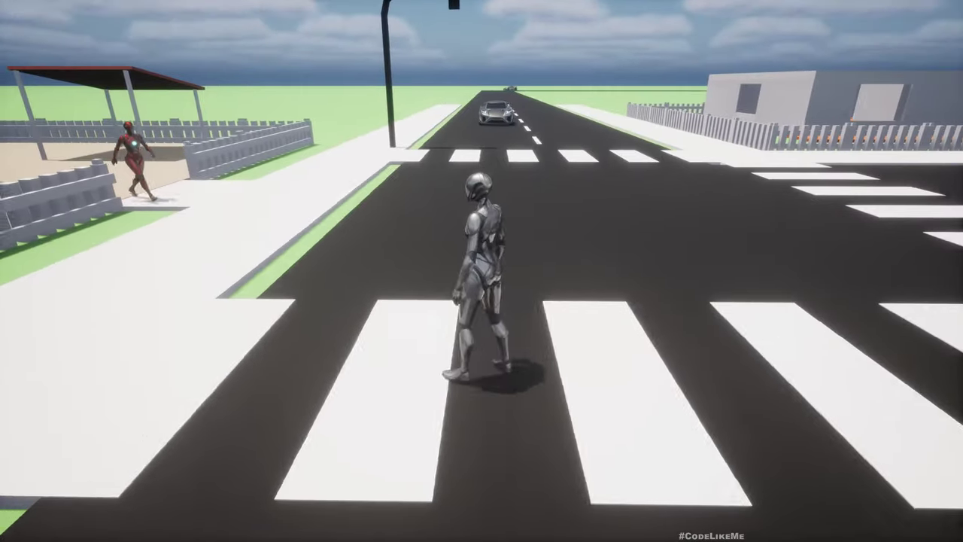
pyautogui.press('d')
pyautogui.press('s')
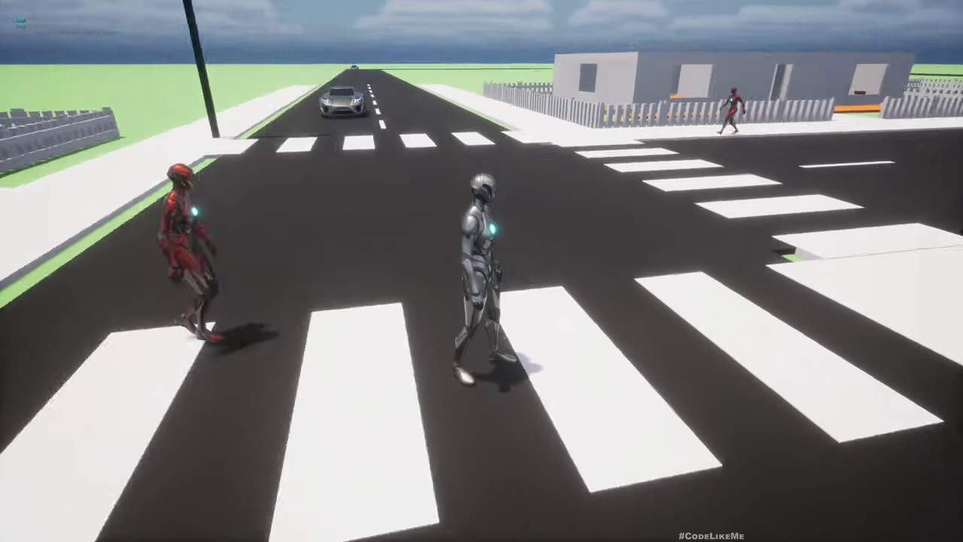
pyautogui.press('w')
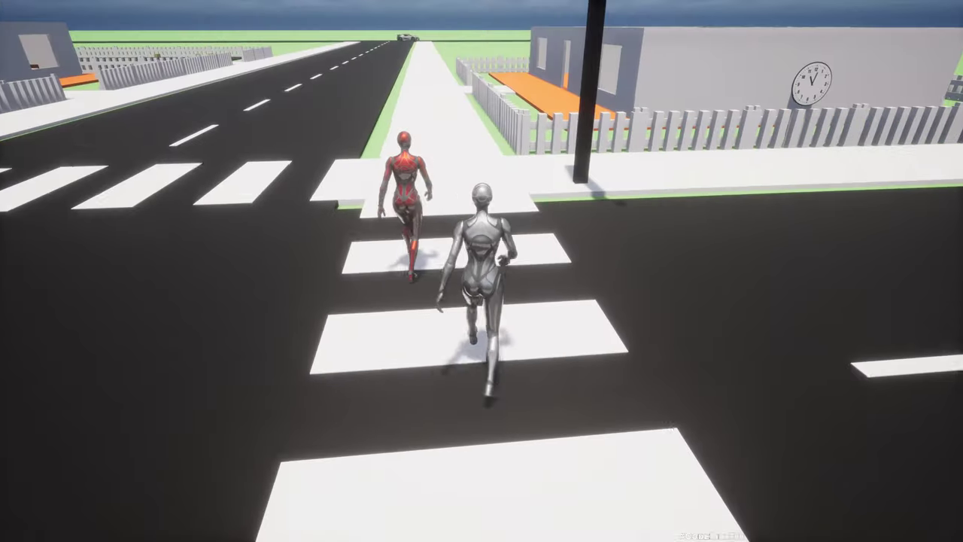
pyautogui.press('d')
pyautogui.press('s')
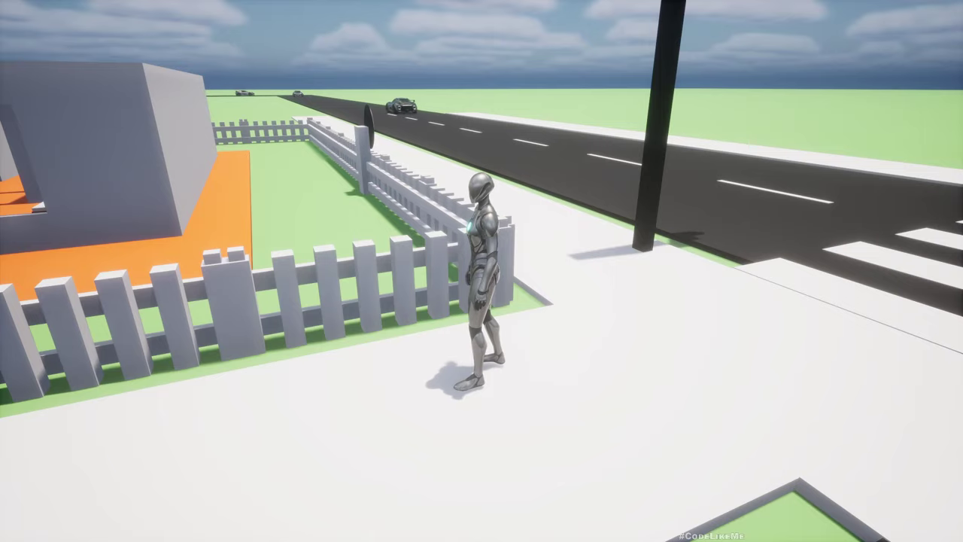
pyautogui.press('w')
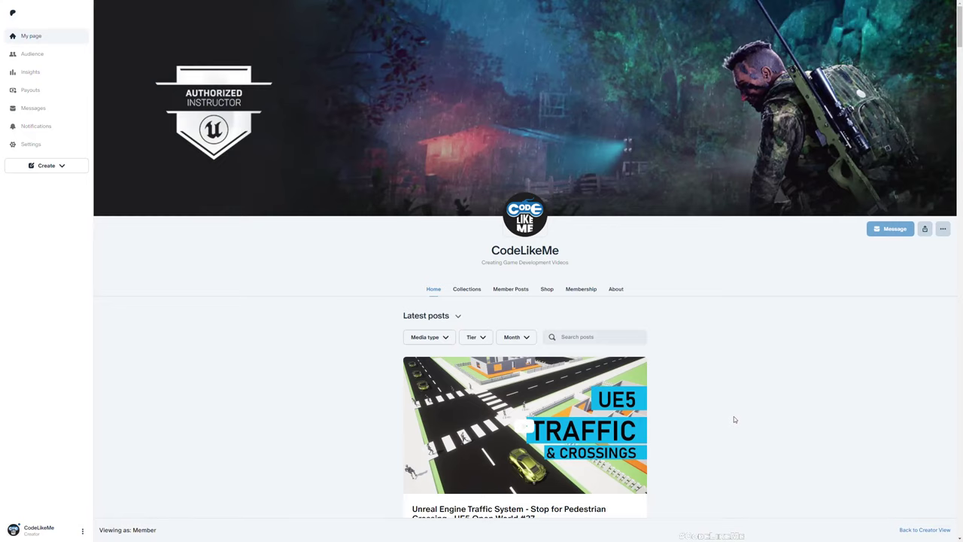
# Browse the latest project posts on the CodeLikeMe creator page.
pyautogui.scroll(-2, 726, 354)
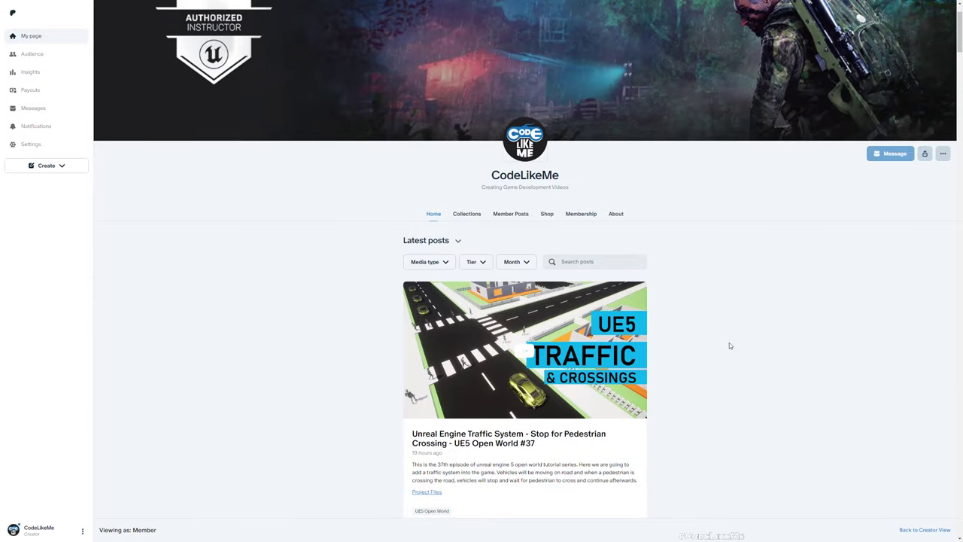
pyautogui.scroll(-2, 730, 343)
pyautogui.scroll(-5, 730, 341)
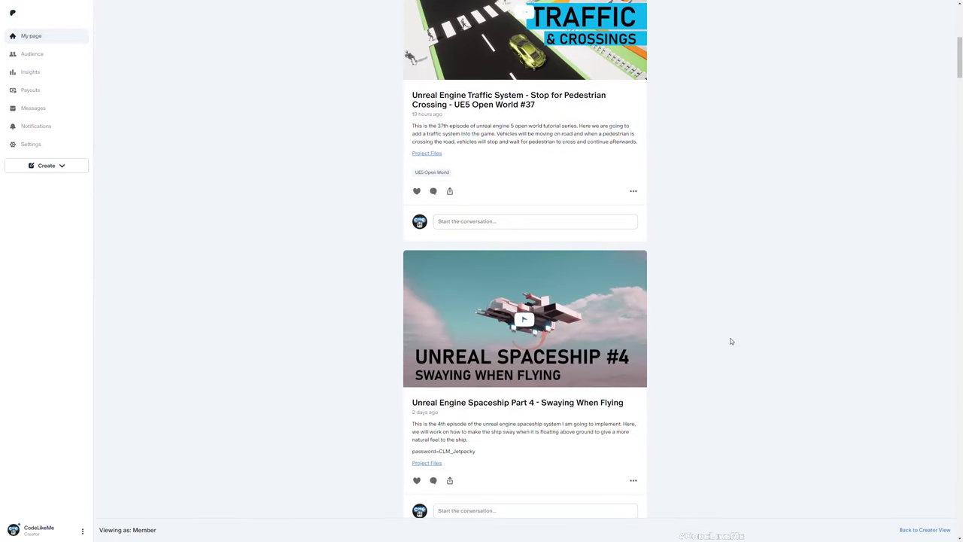
pyautogui.scroll(-2, 731, 338)
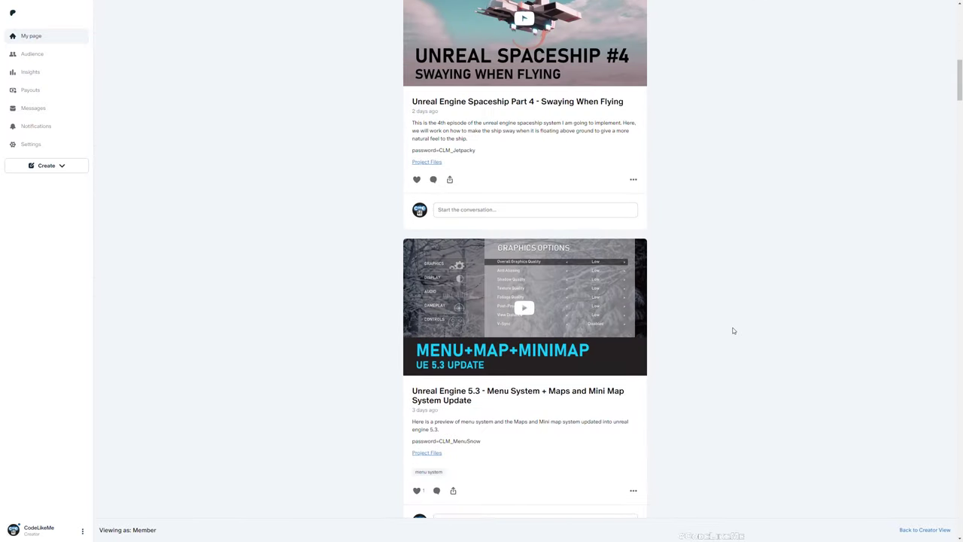
pyautogui.scroll(-3, 733, 330)
pyautogui.scroll(-6, 734, 332)
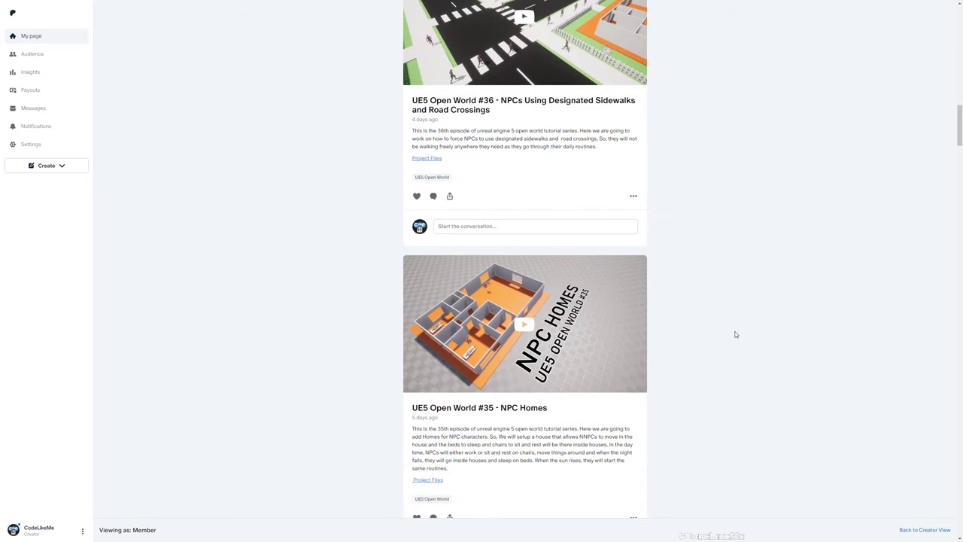
pyautogui.scroll(-7, 735, 334)
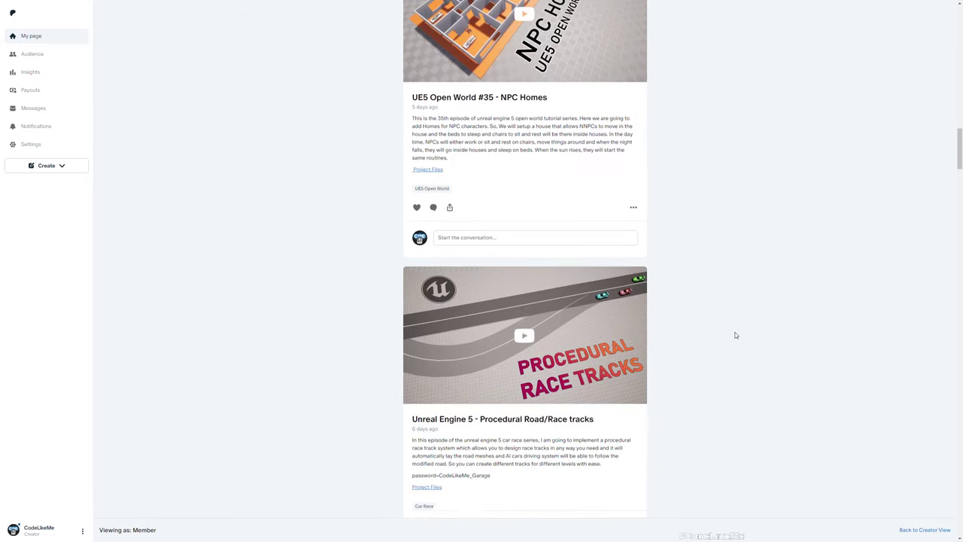
pyautogui.scroll(-9, 737, 331)
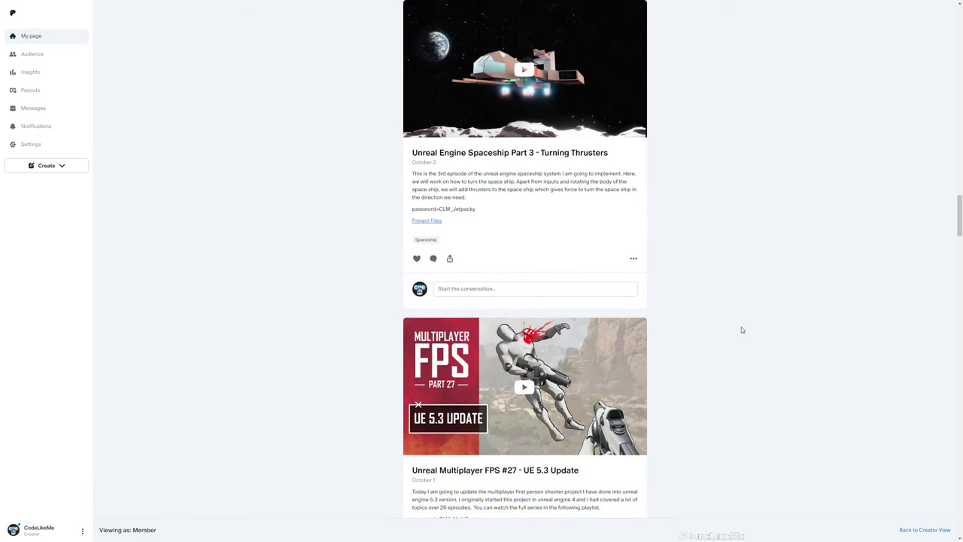
pyautogui.scroll(-2, 741, 328)
pyautogui.scroll(-8, 744, 327)
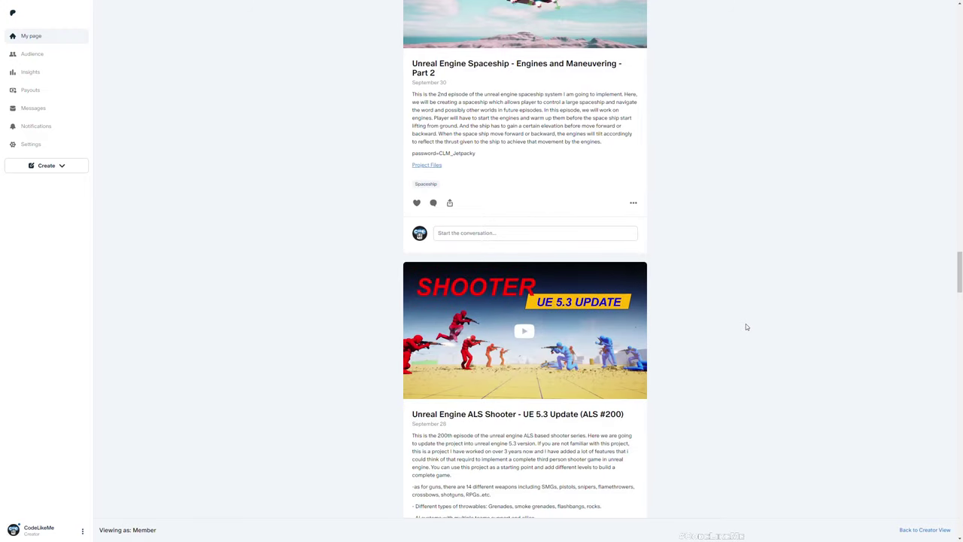
pyautogui.scroll(-2, 747, 327)
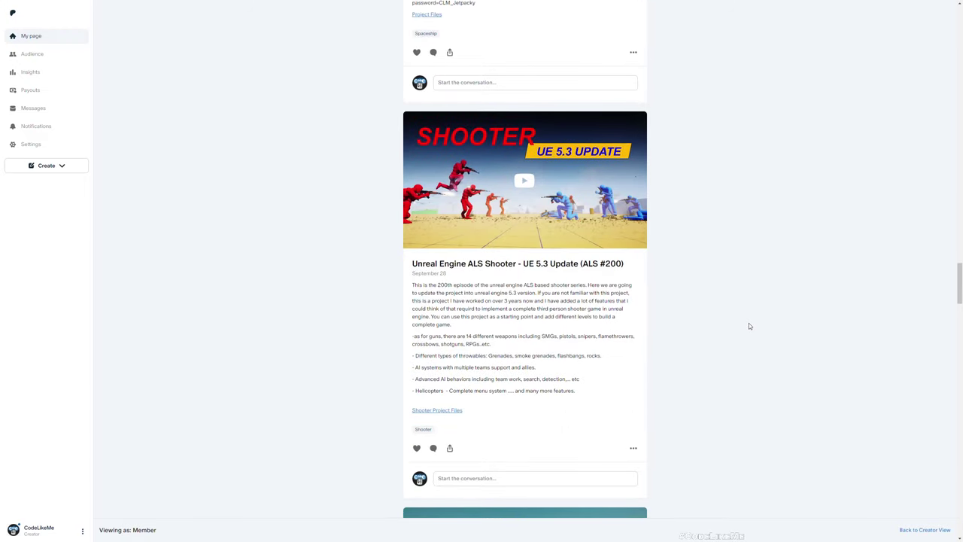
pyautogui.scroll(-5, 748, 326)
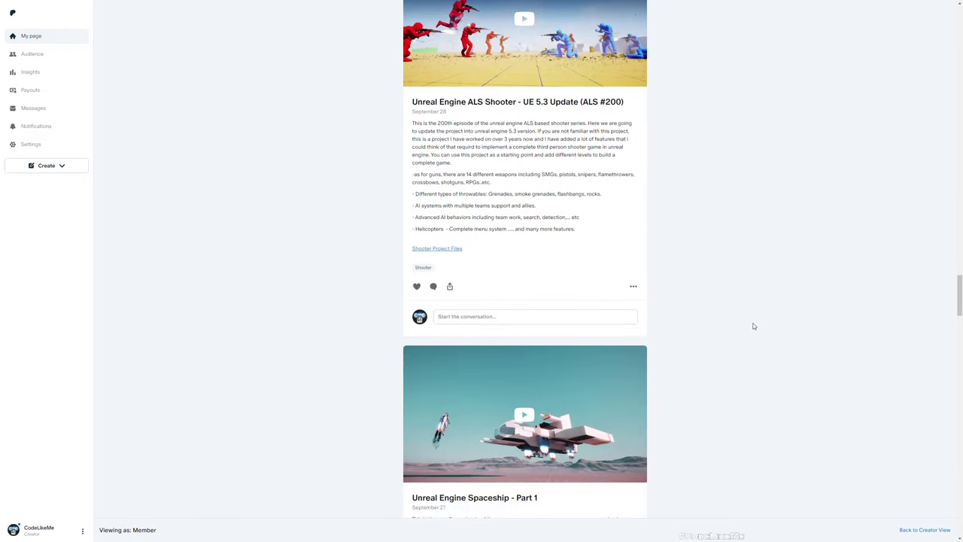
pyautogui.scroll(-4, 756, 324)
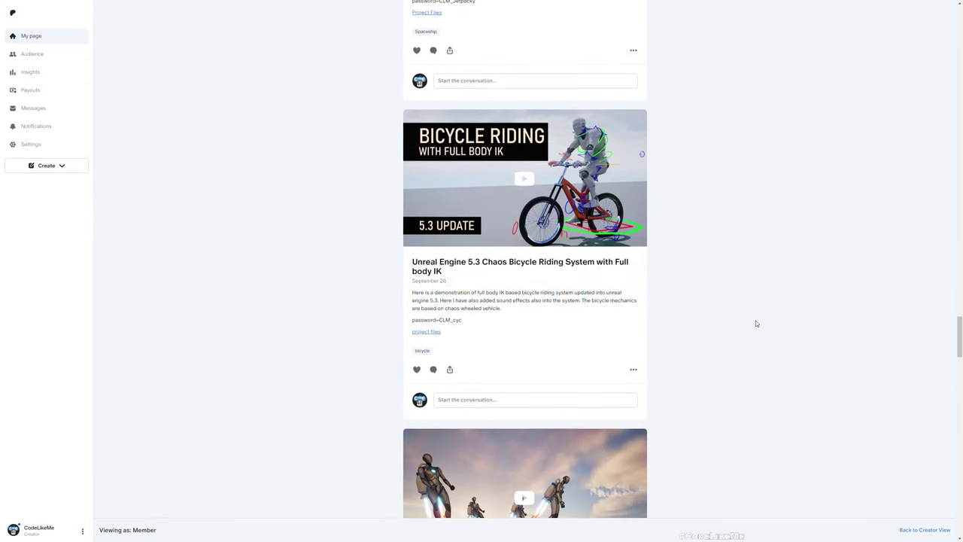
pyautogui.scroll(-5, 755, 322)
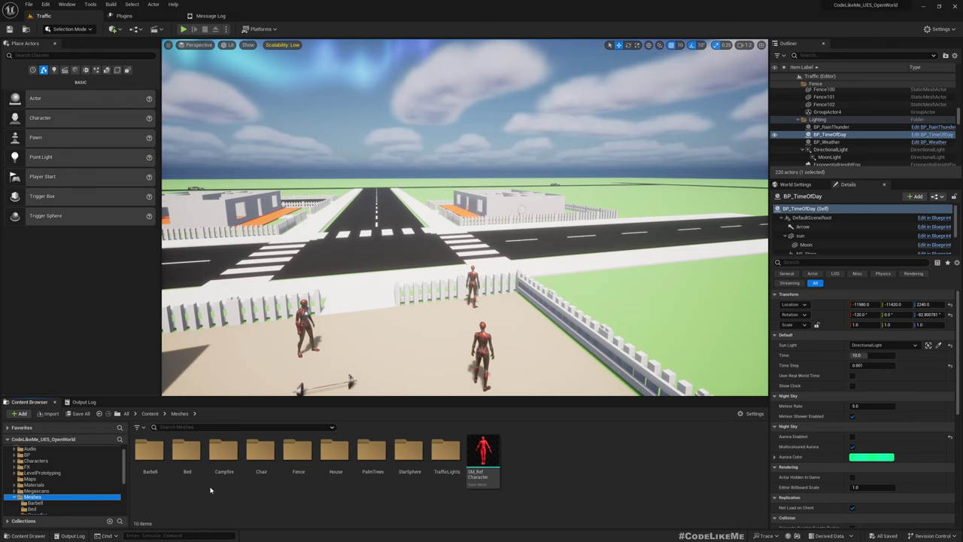
# Open the Traffic_Lights static mesh from the TrafficLights folder and inspect its lamps up close.
pyautogui.doubleClick(446, 451)
pyautogui.click(334, 456)
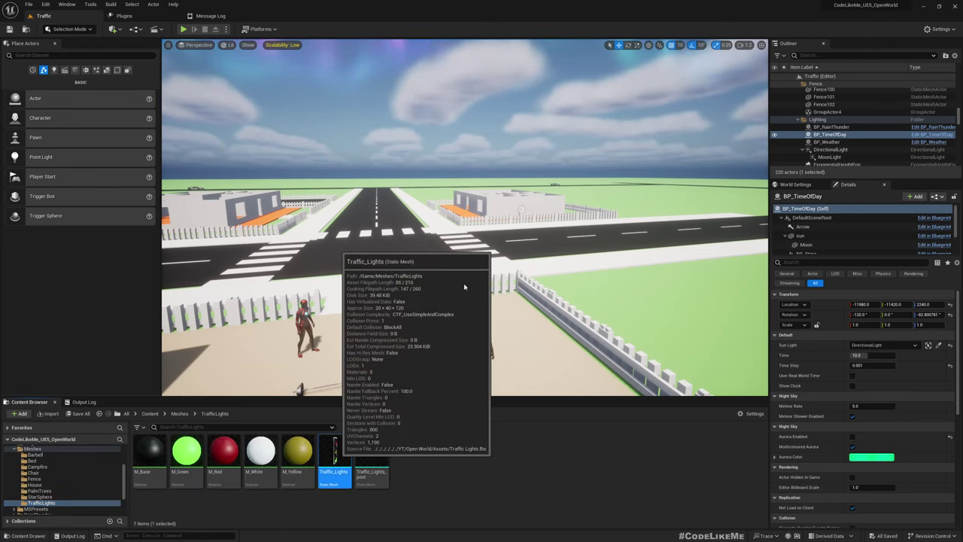
pyautogui.moveTo(513, 107); pyautogui.dragTo(398, 21)
pyautogui.moveTo(398, 188); pyautogui.dragTo(482, 249, button='right')
pyautogui.press('d')
pyautogui.press('w')
pyautogui.press('s')
pyautogui.press('a')
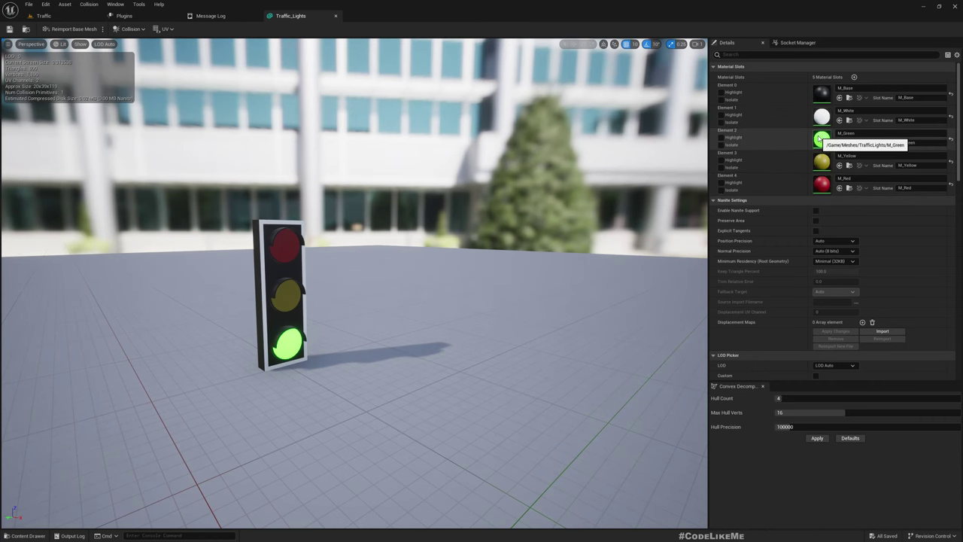
# Examine the emission parameters in the M_Green and M_Red material graphs.
pyautogui.doubleClick(819, 140)
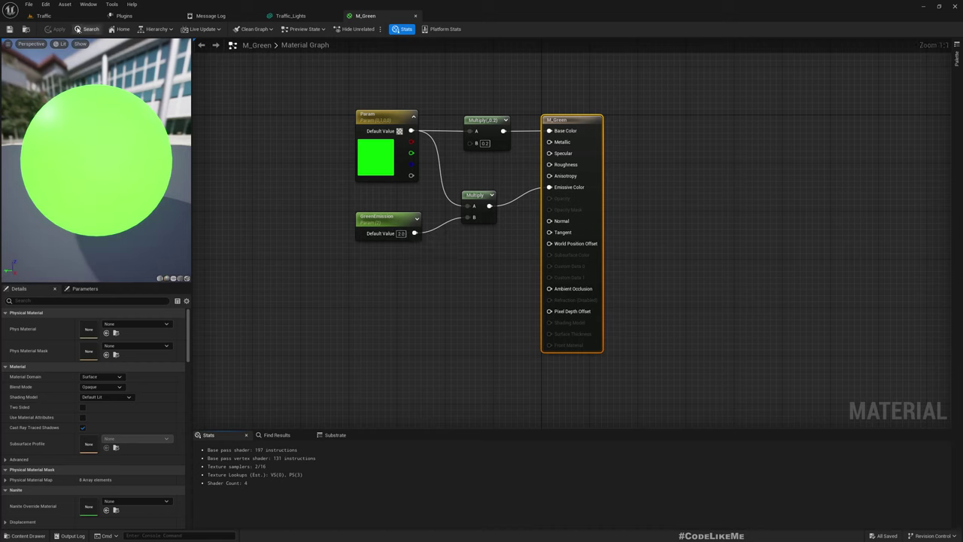
pyautogui.click(43, 15)
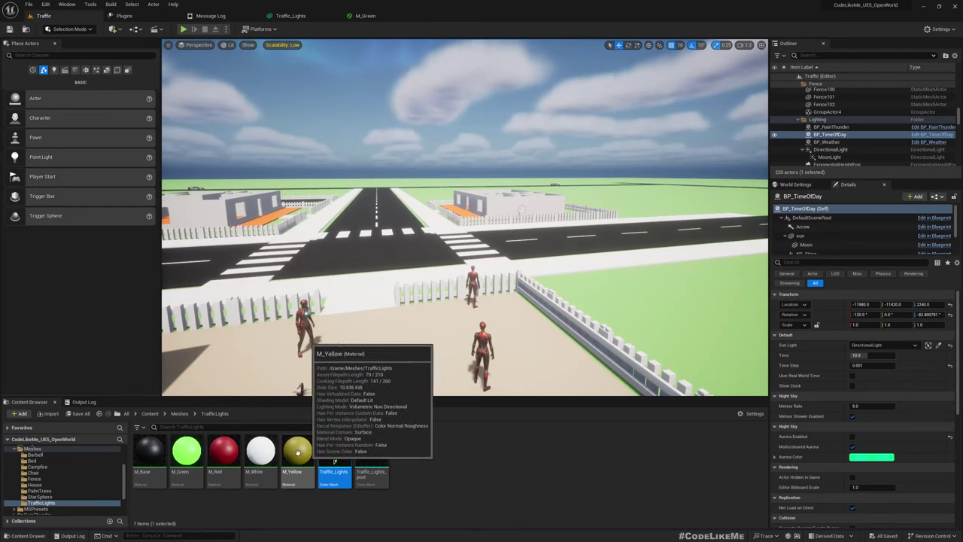
pyautogui.doubleClick(229, 465)
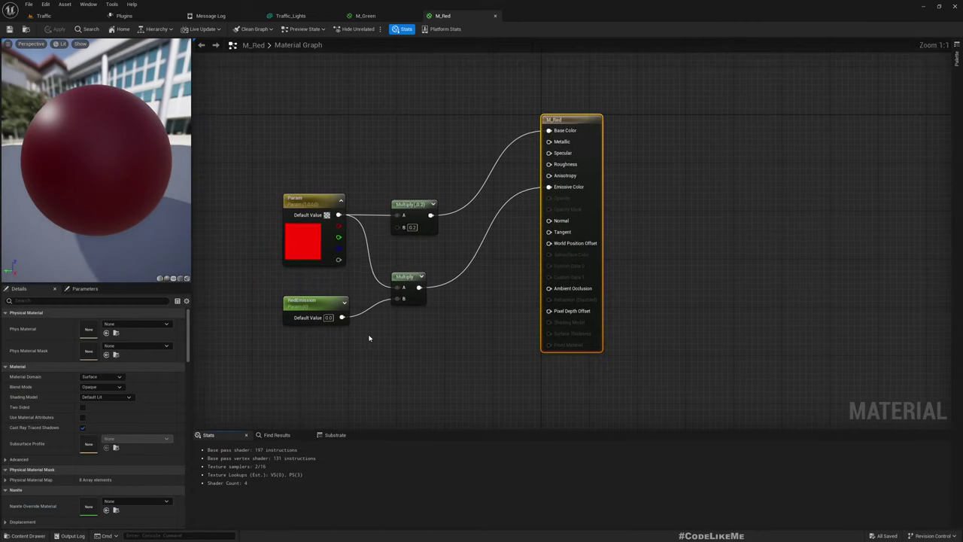
# Set the GreenEmission default value in M_Green to 0.0, then apply the change and close the material.
pyautogui.click(365, 15)
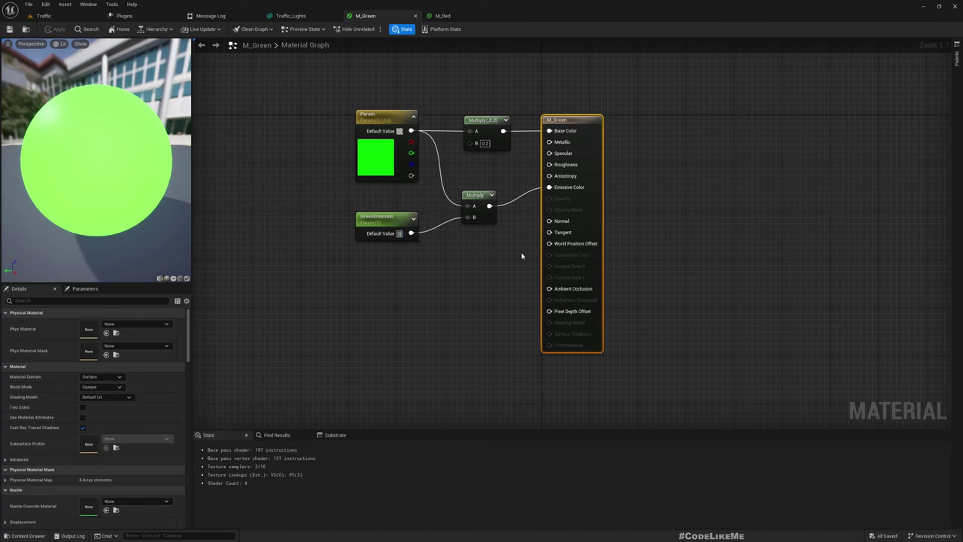
pyautogui.press('Return')
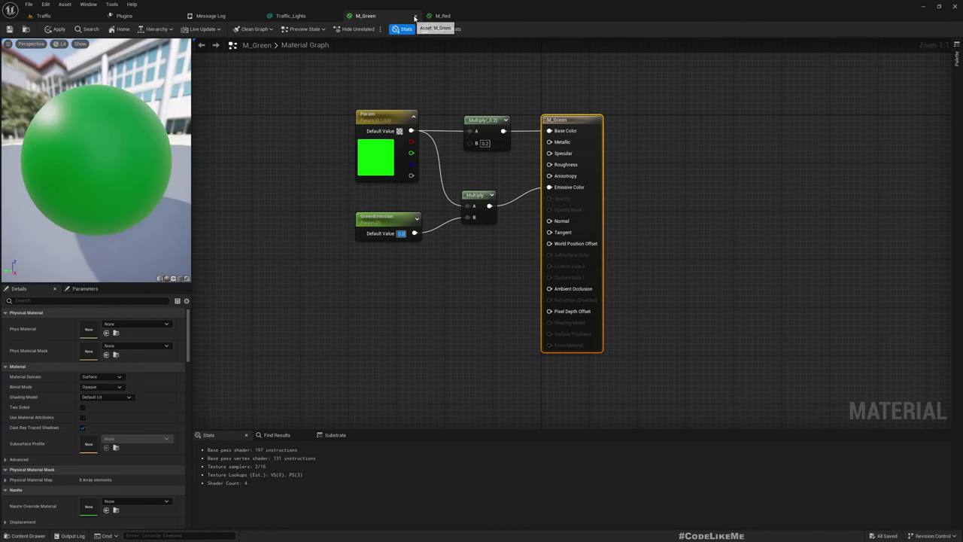
pyautogui.click(415, 16)
pyautogui.click(500, 285)
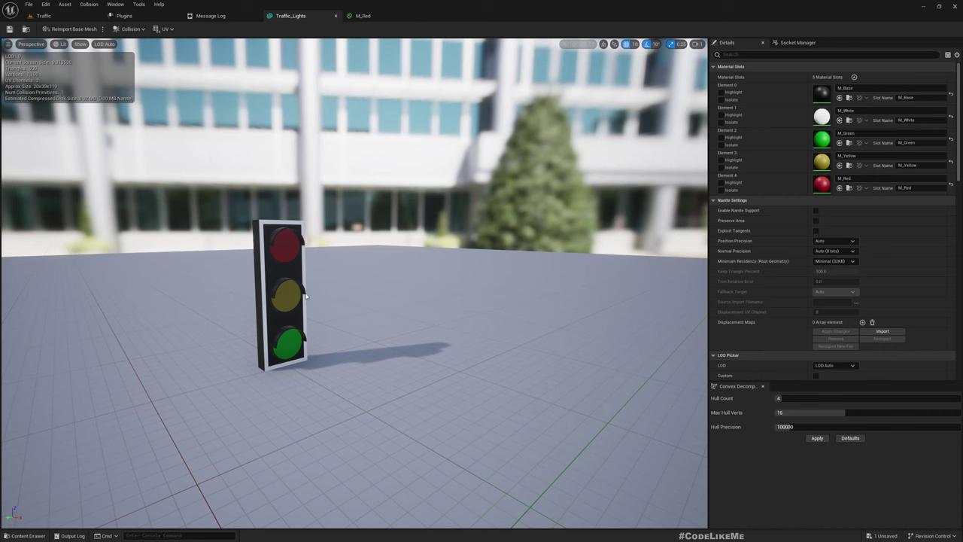
# Close M_Red and check the emission setup in the M_Yellow material graph.
pyautogui.click(415, 16)
pyautogui.doubleClick(821, 161)
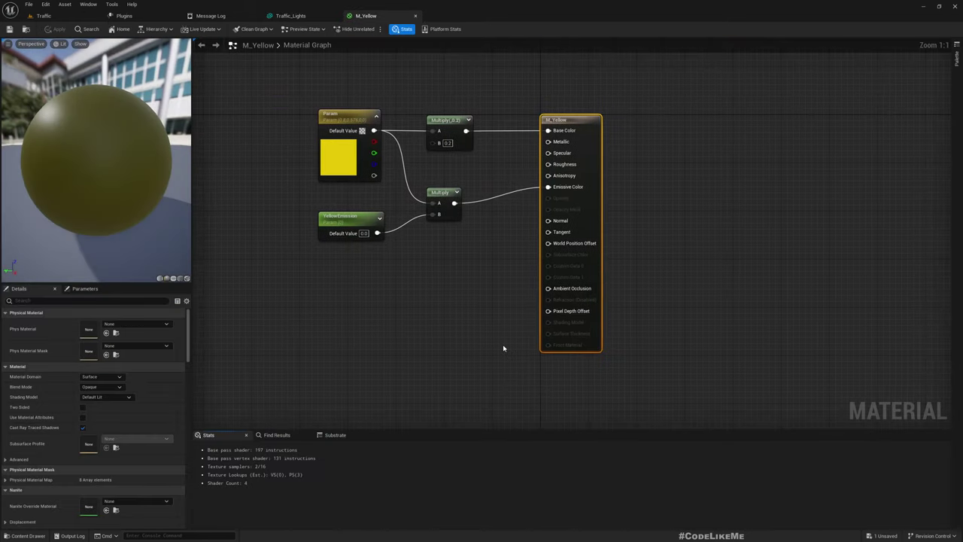
pyautogui.click(415, 15)
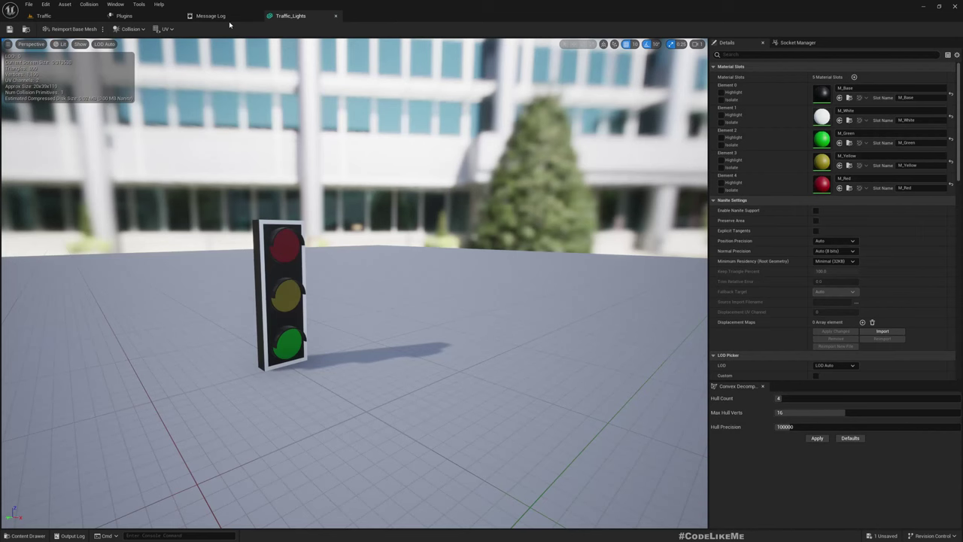
# Close the Message Log and Plugins windows and return to the Traffic level.
pyautogui.click(173, 16)
pyautogui.click(173, 16)
pyautogui.click(72, 16)
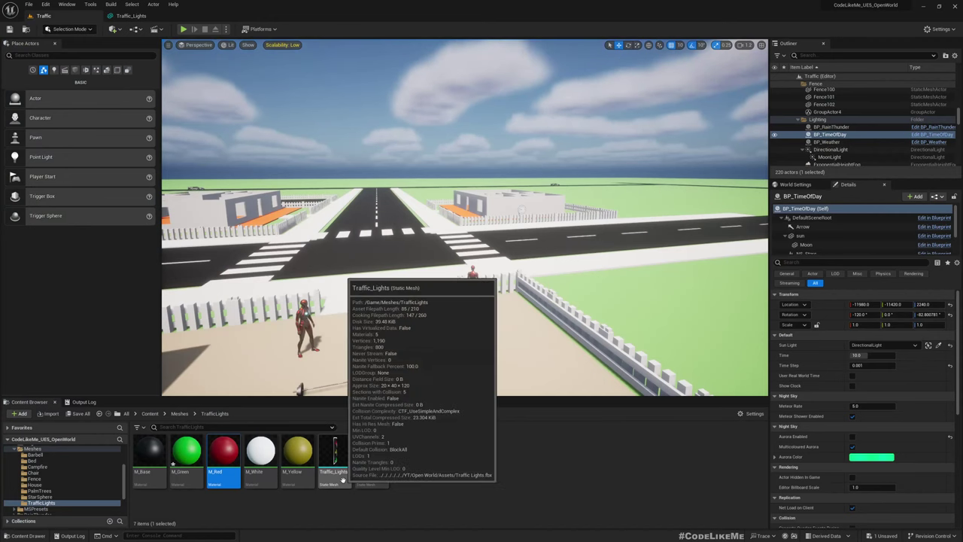
# Inspect the Traffic_Lights_post static mesh, then close both traffic light mesh editors.
pyautogui.doubleClick(380, 457)
pyautogui.scroll(-6, 458, 315)
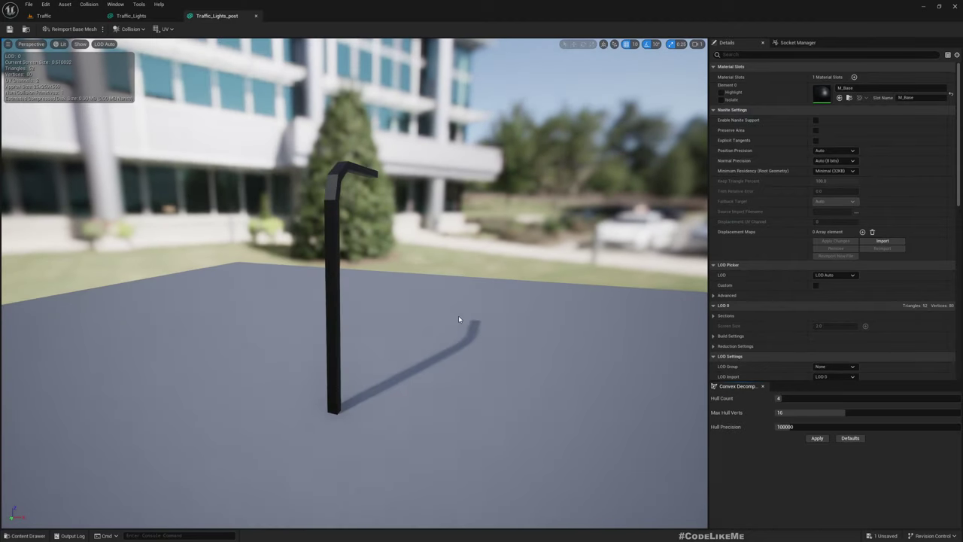
pyautogui.moveTo(458, 315); pyautogui.dragTo(376, 330, button='right')
pyautogui.moveTo(527, 316); pyautogui.dragTo(392, 140)
pyautogui.click(255, 16)
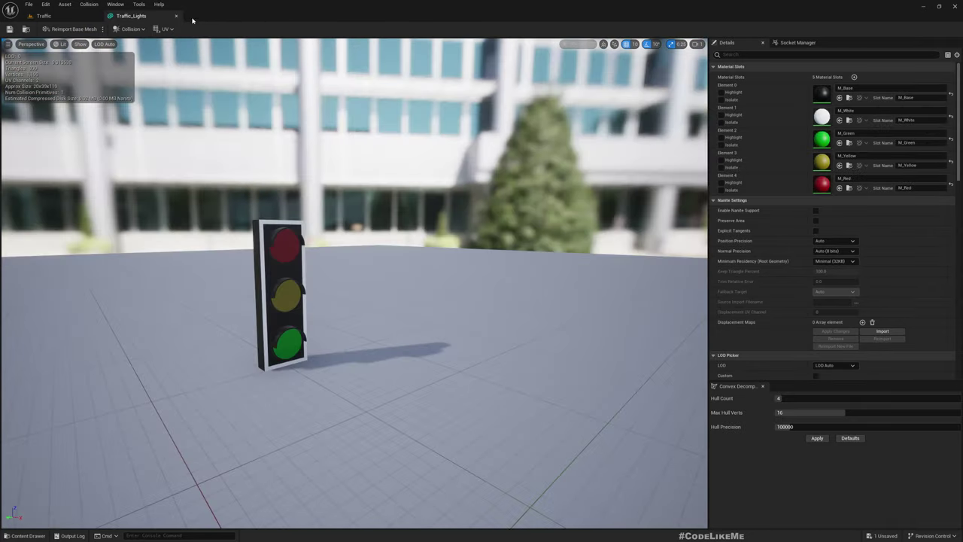
pyautogui.click(174, 15)
# Select the BP_Crosswalk actor at the road intersection and open its blueprint.
pyautogui.moveTo(492, 286); pyautogui.dragTo(595, 283, button='right')
pyautogui.press('d')
pyautogui.press('a')
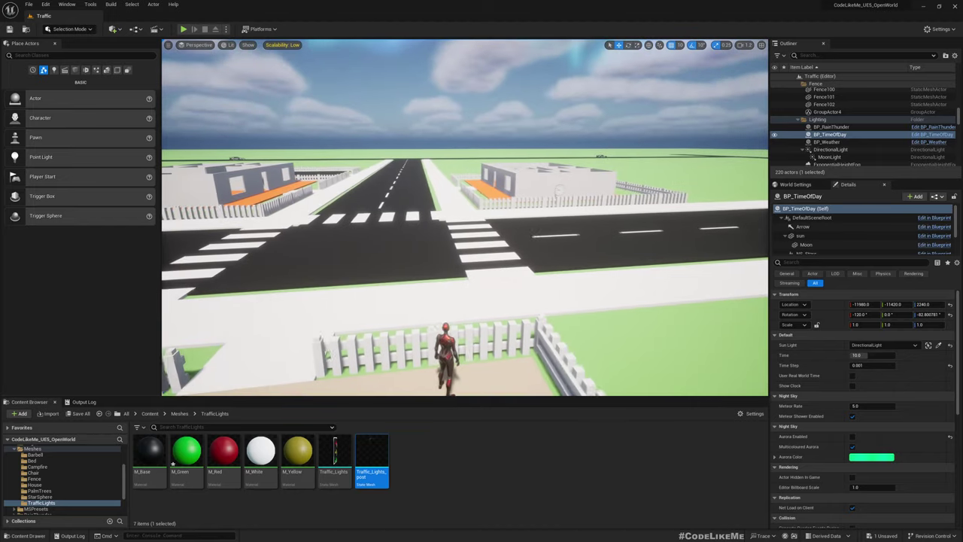
pyautogui.moveTo(518, 237); pyautogui.dragTo(430, 245)
pyautogui.scroll(-3, 865, 125)
pyautogui.click(896, 132)
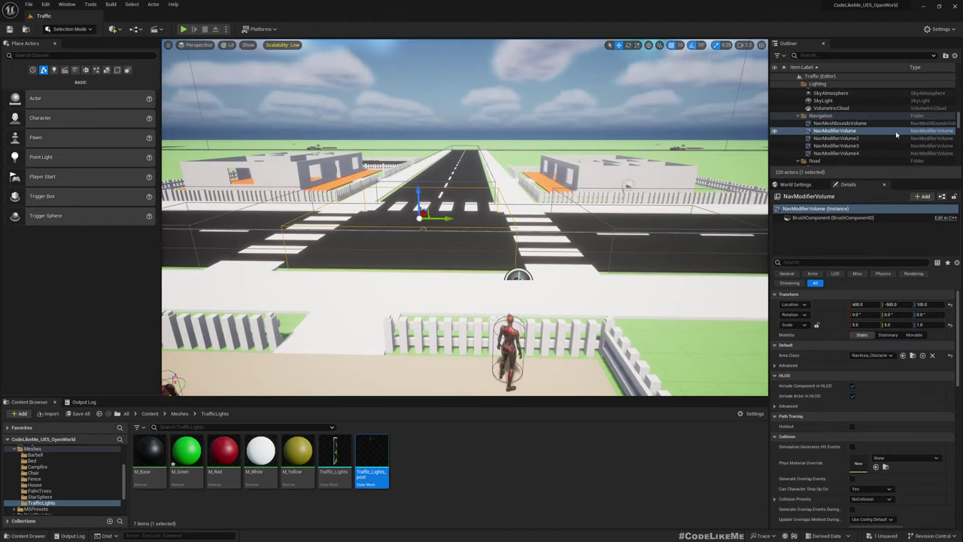
pyautogui.click(656, 195)
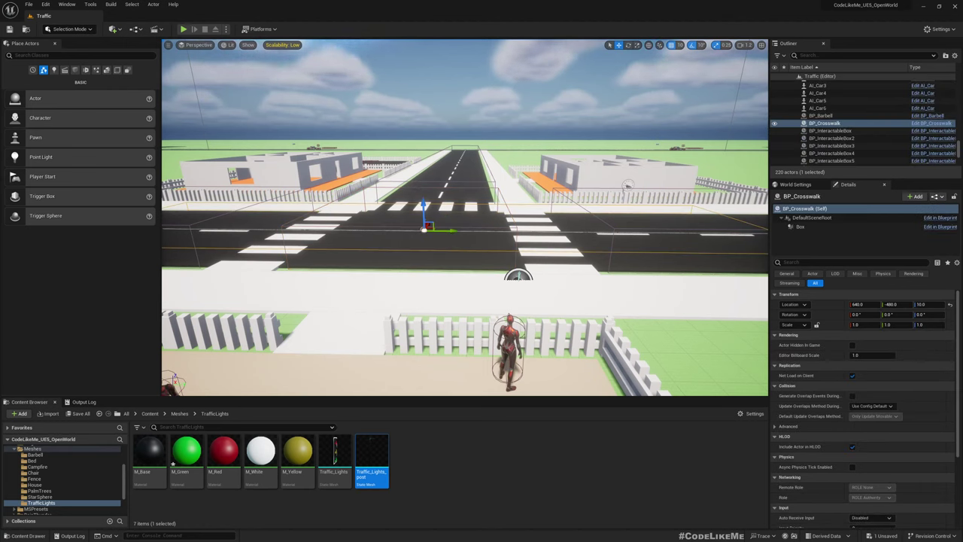
pyautogui.moveTo(297, 74); pyautogui.dragTo(253, 16)
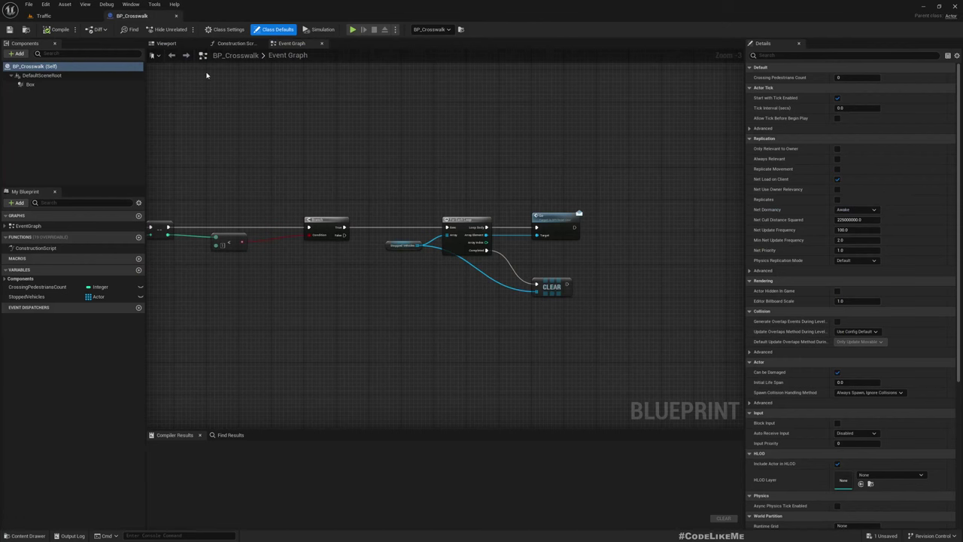
# Add the Traffic_Lights_post mesh from the TrafficLights folder as a component of BP_Crosswalk.
pyautogui.click(161, 45)
pyautogui.keyDown('alt'); pyautogui.moveTo(445, 243); pyautogui.dragTo(535, 86); pyautogui.keyUp('alt')
pyautogui.keyDown('alt'); pyautogui.moveTo(716, 153); pyautogui.dragTo(189, 119); pyautogui.keyUp('alt')
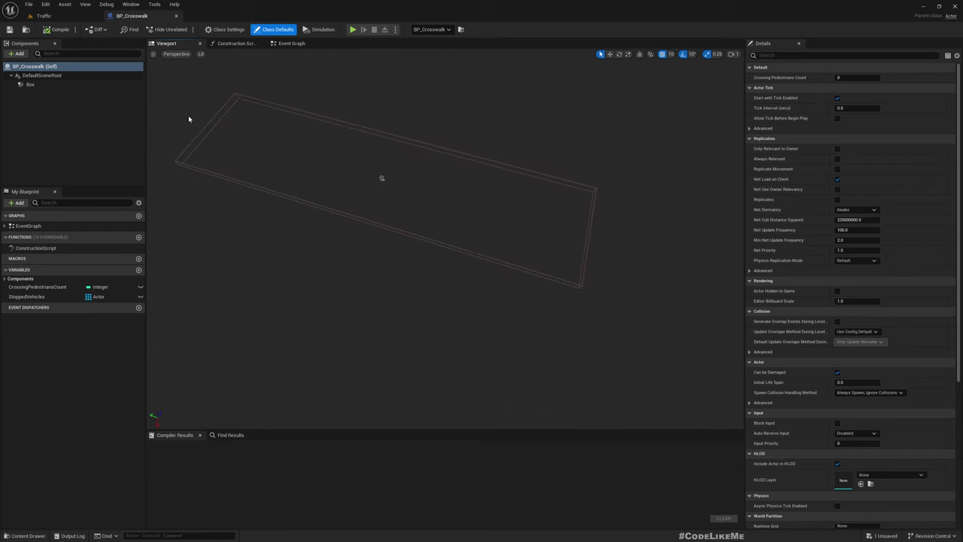
pyautogui.click(43, 16)
pyautogui.moveTo(381, 459); pyautogui.dragTo(459, 292)
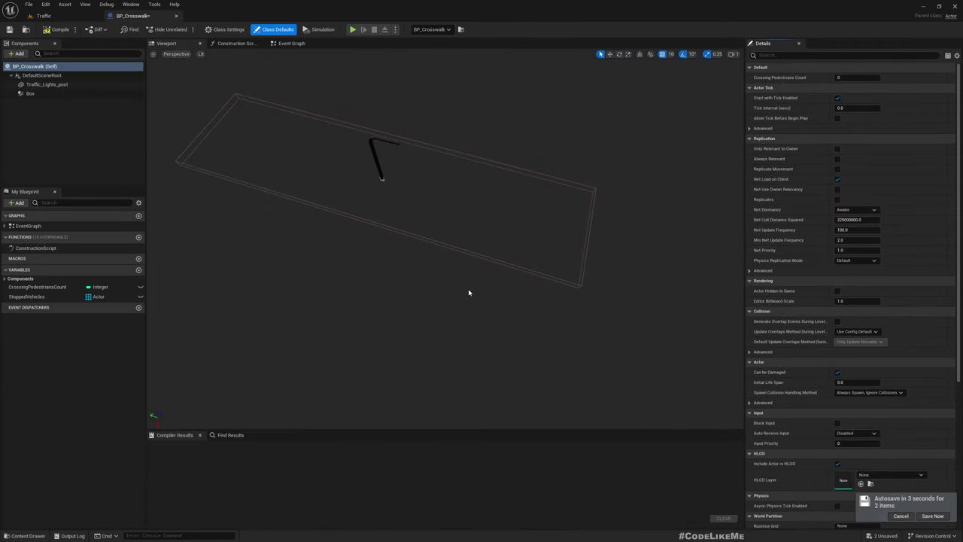
# Rename the Traffic_Lights_post component of the crosswalk blueprint to LightPost1.
pyautogui.click(46, 86)
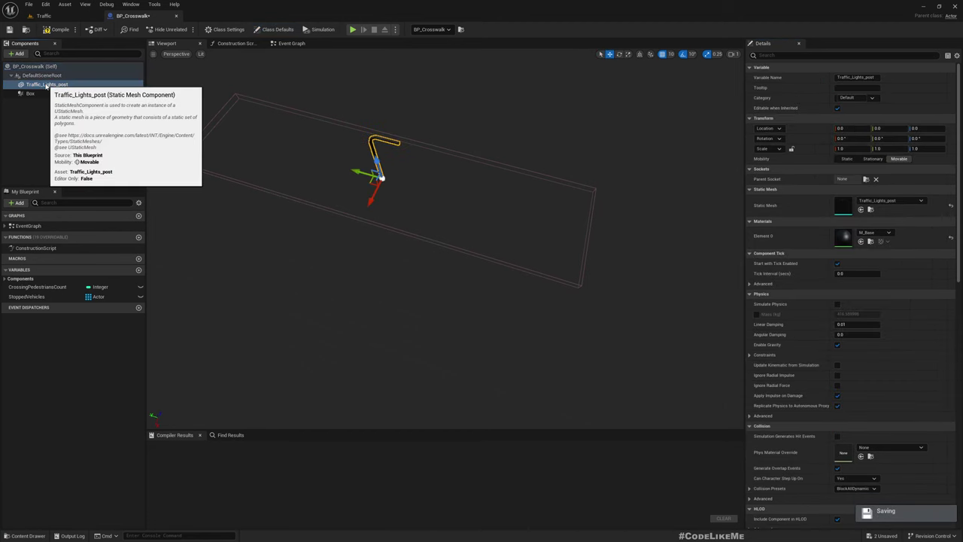
pyautogui.click(46, 86)
pyautogui.rightClick(46, 85)
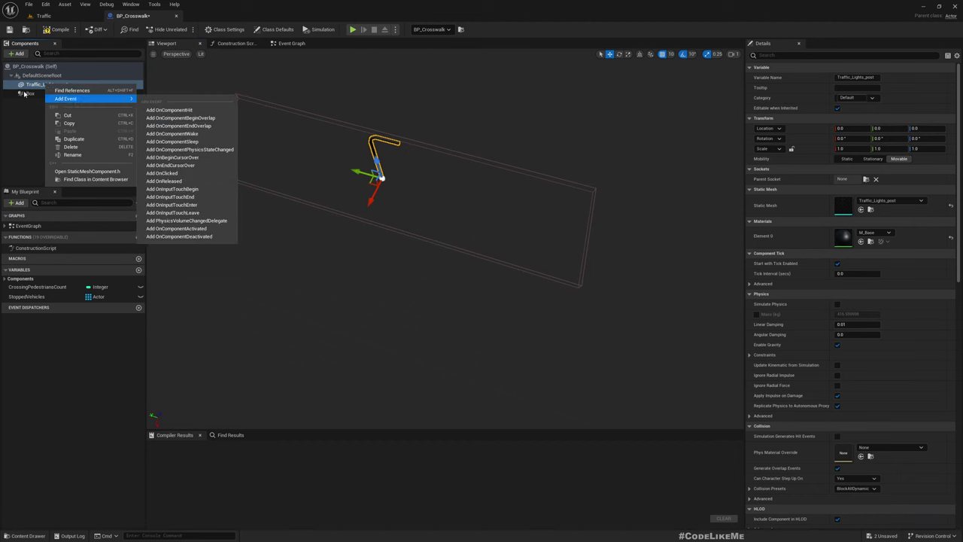
pyautogui.click(75, 155)
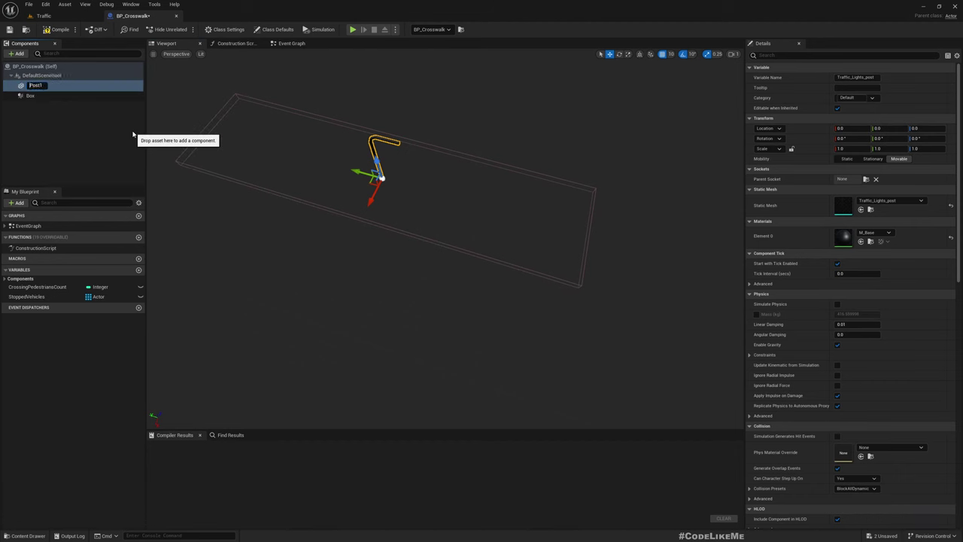
pyautogui.write('LightPost1')
pyautogui.press('Return')
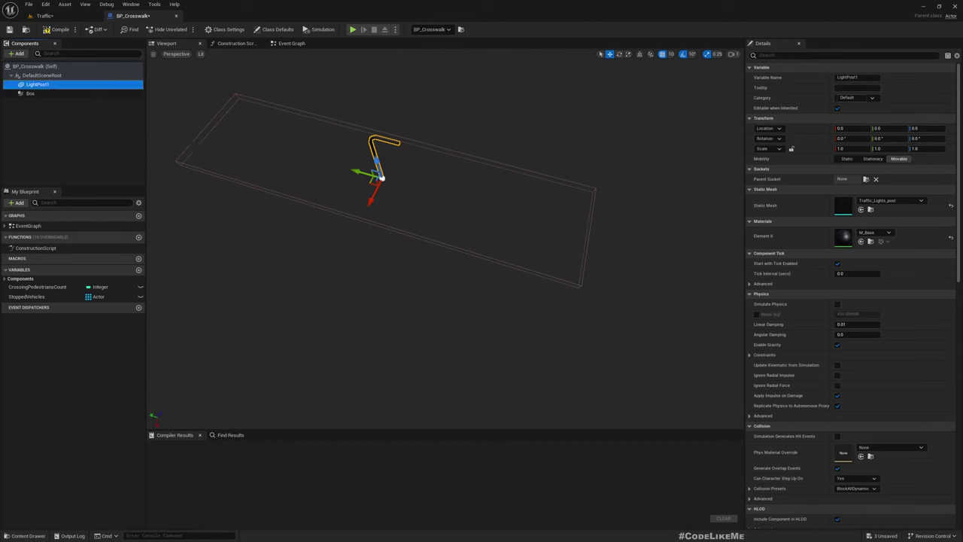
# Try placing LightPost1 at the long edge of the crosswalk box, at X location 530 and rotated -90° about Z.
pyautogui.moveTo(445, 248); pyautogui.dragTo(428, 274, button='right')
pyautogui.moveTo(383, 174); pyautogui.dragTo(361, 230)
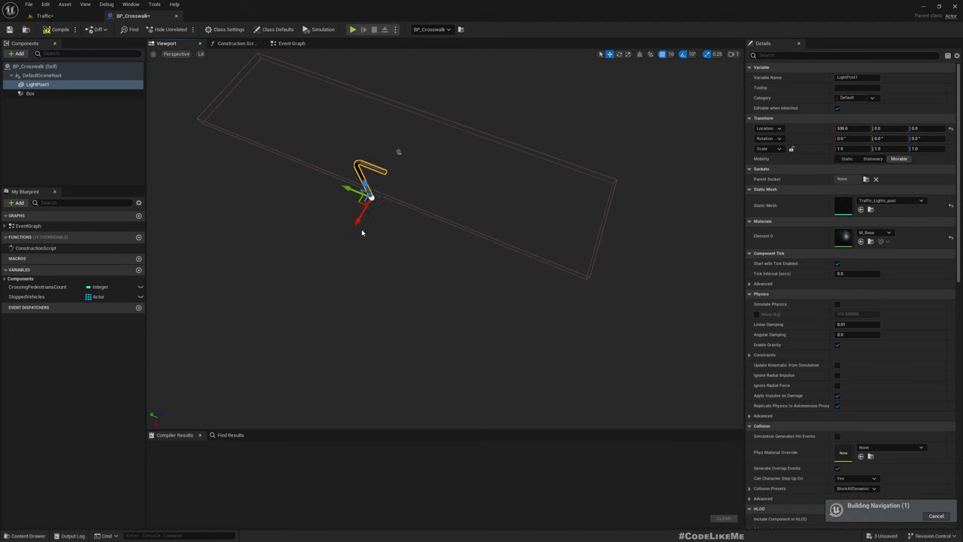
pyautogui.moveTo(409, 266); pyautogui.dragTo(391, 250, button='right')
pyautogui.press('e')
pyautogui.moveTo(385, 257); pyautogui.dragTo(411, 253)
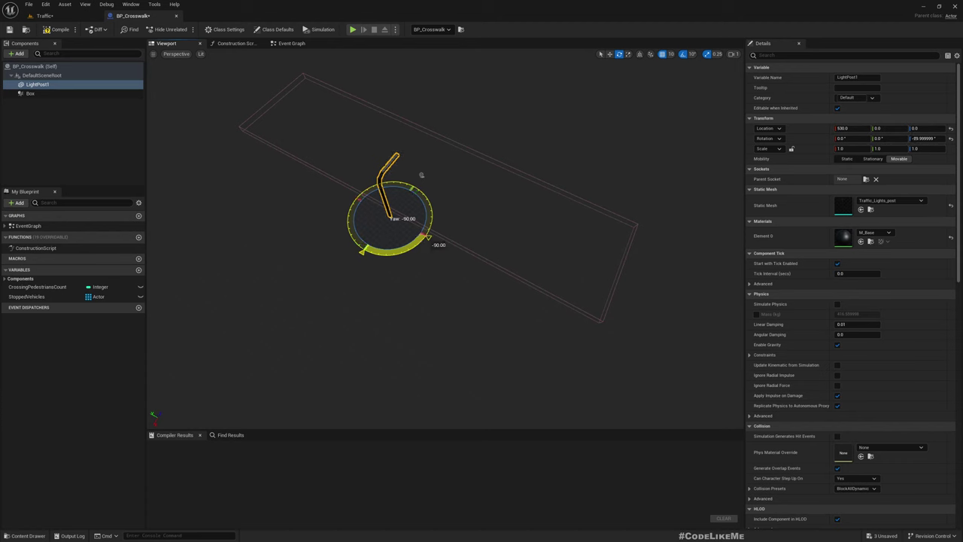
pyautogui.moveTo(422, 175); pyautogui.dragTo(421, 175)
# Check the placement and orientation of LightPost1 against the road in the Traffic level, then return to the BP_Crosswalk blueprint.
pyautogui.click(45, 15)
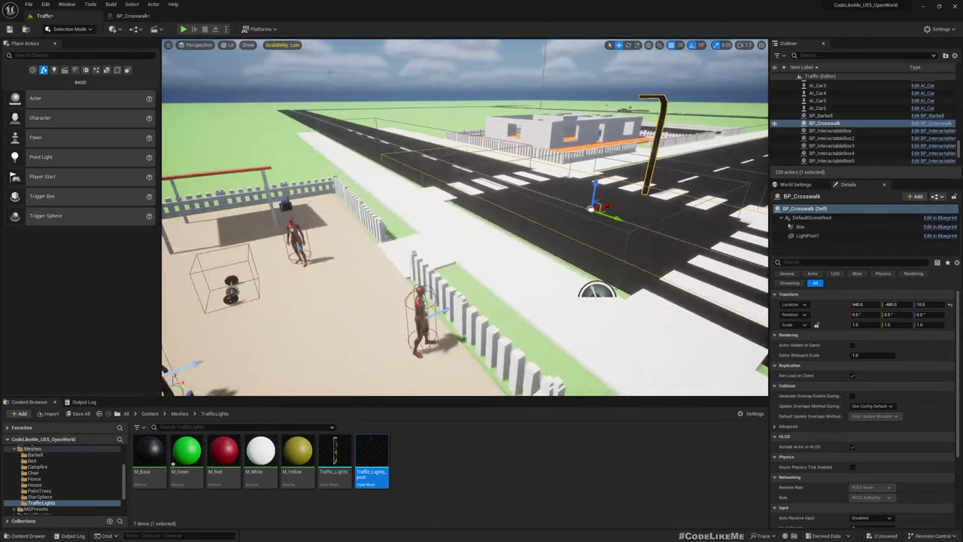
pyautogui.moveTo(452, 226); pyautogui.dragTo(538, 275, button='right')
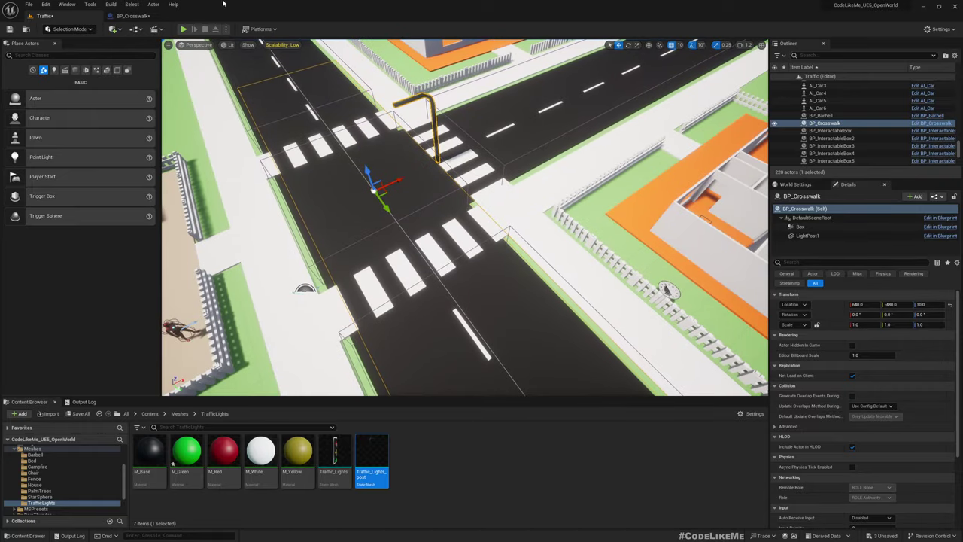
pyautogui.click(133, 16)
# Set the Z rotation of LightPost1 to 90° and its X location to -530, placing it on the opposite road side.
pyautogui.moveTo(421, 226); pyautogui.dragTo(406, 257, button='right')
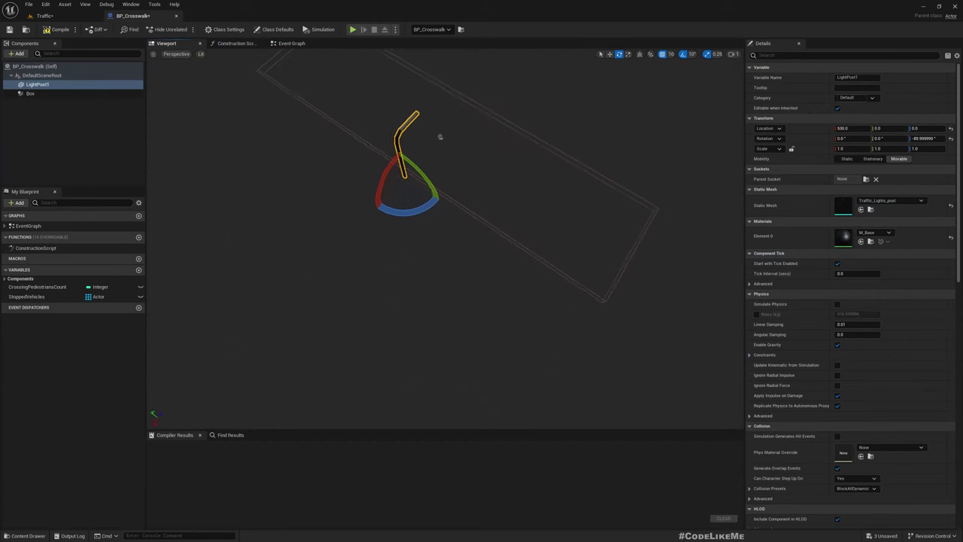
pyautogui.moveTo(440, 137); pyautogui.dragTo(428, 149, button='right')
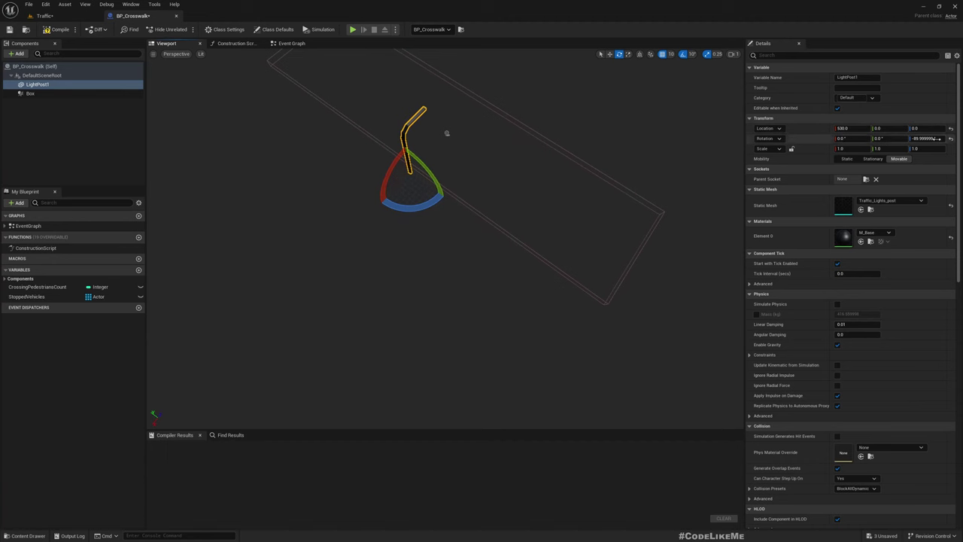
pyautogui.write('90')
pyautogui.press('Return')
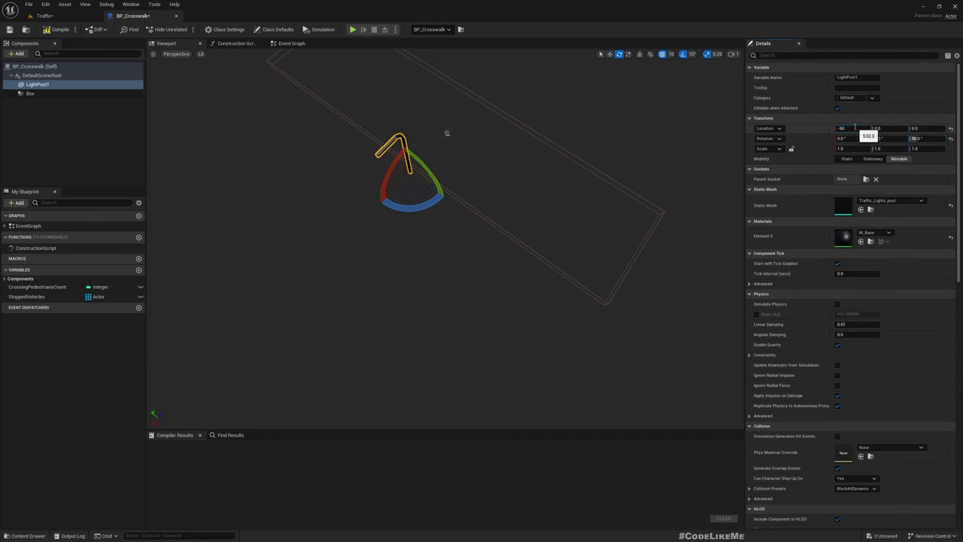
pyautogui.press('Return')
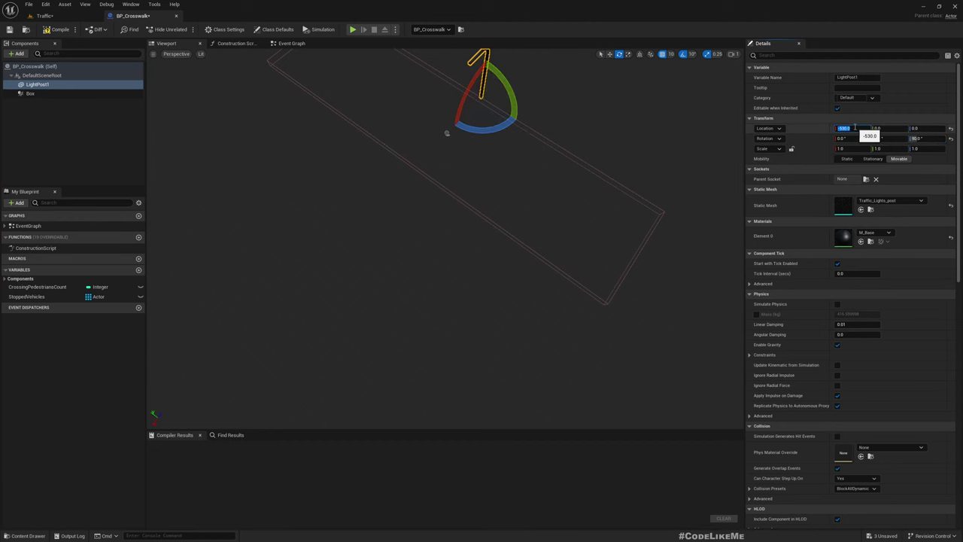
pyautogui.moveTo(601, 87); pyautogui.dragTo(601, 113, button='right')
pyautogui.moveTo(418, 282); pyautogui.dragTo(365, 203, button='right')
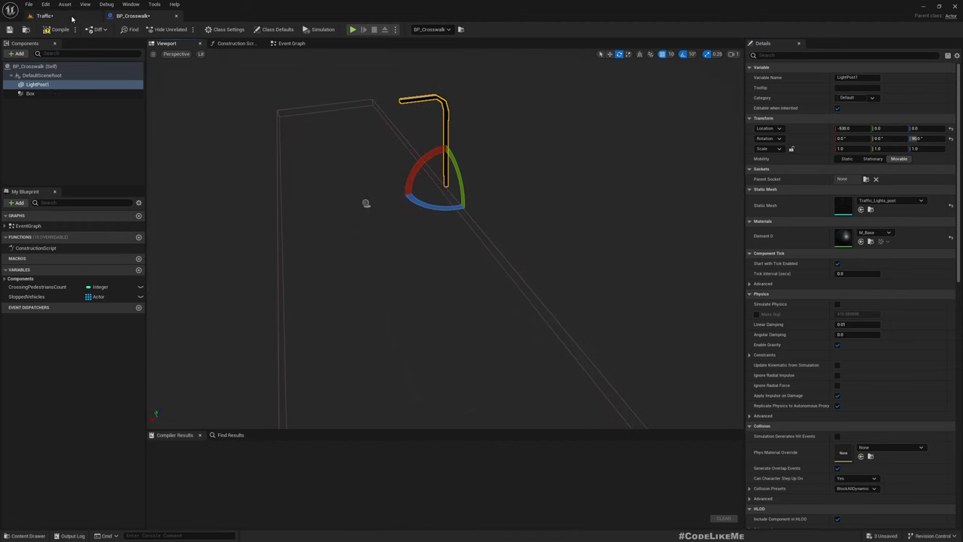
# Add the Traffic_Lights mesh from the TrafficLights folder as a child of LightPost1 and name it Lights1.
pyautogui.click(46, 16)
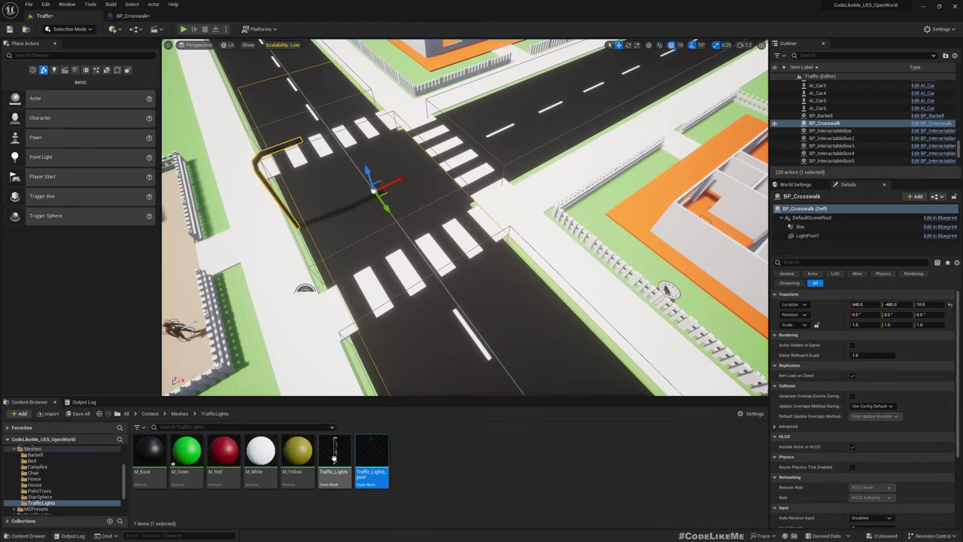
pyautogui.moveTo(335, 455); pyautogui.dragTo(42, 85)
pyautogui.click(57, 95)
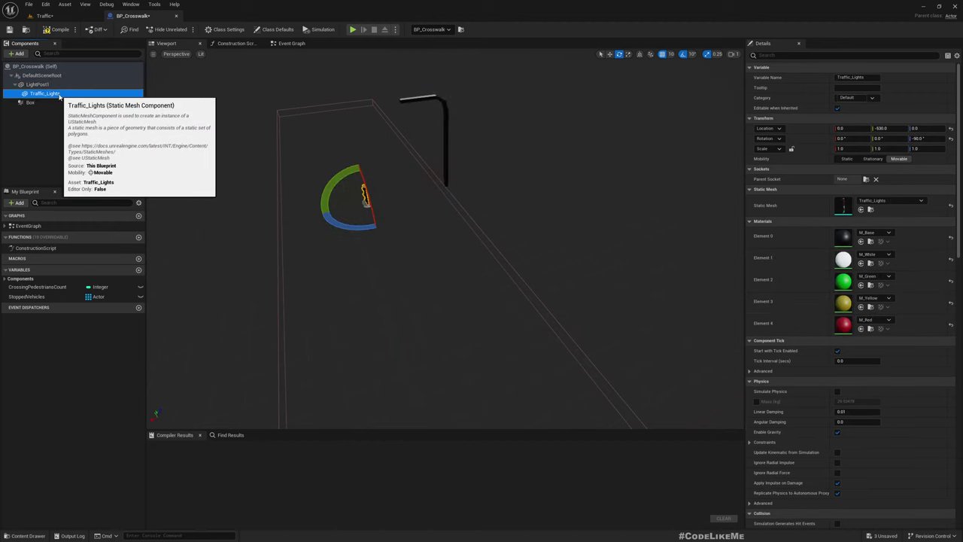
pyautogui.click(59, 95)
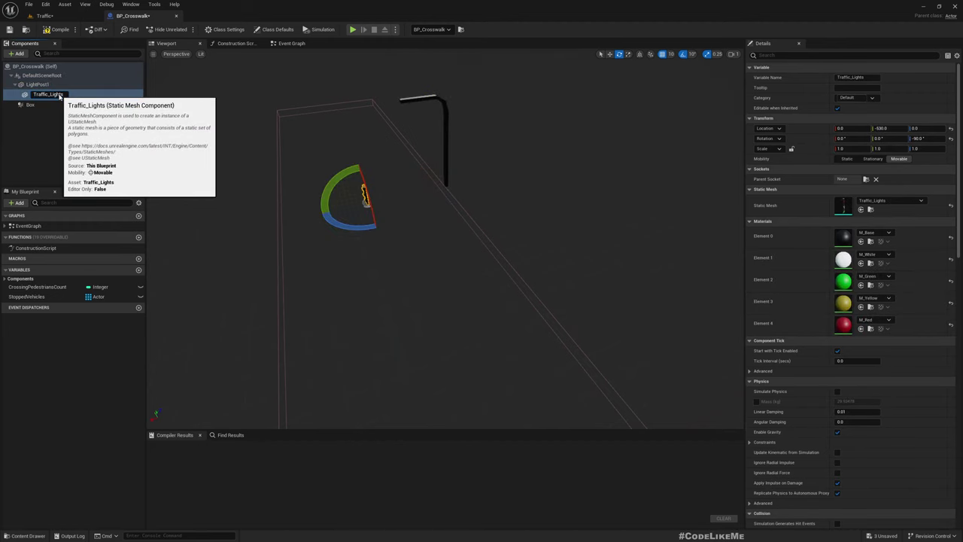
pyautogui.write('Lights1')
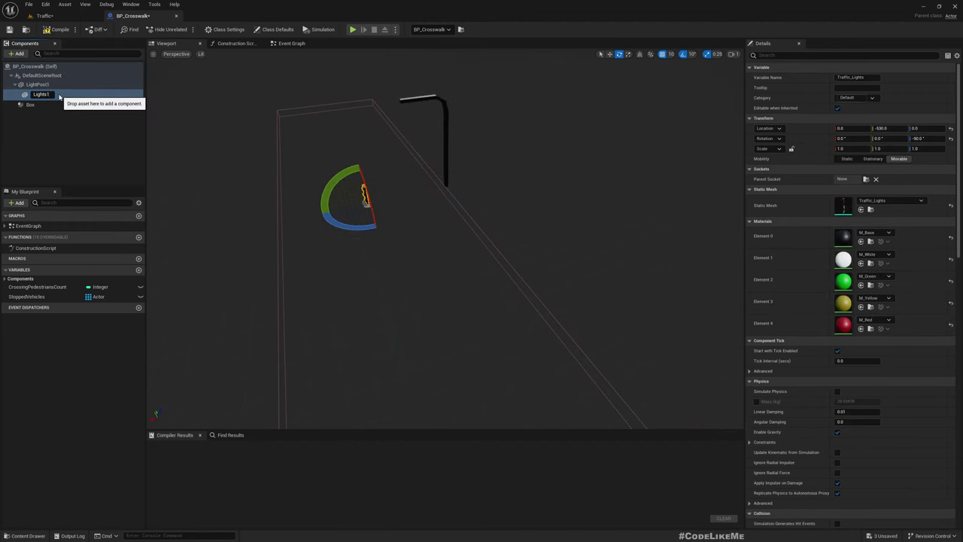
pyautogui.press('Return')
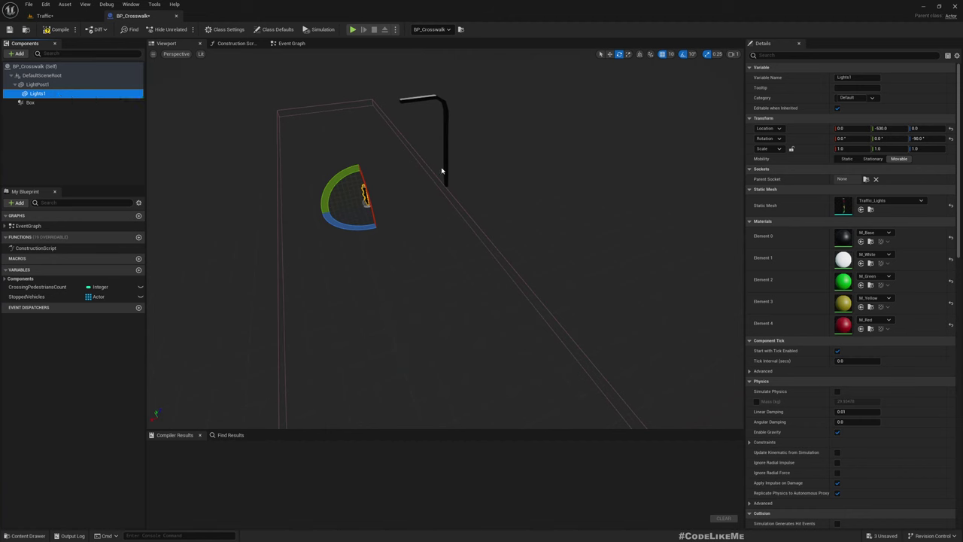
# Reset the location and rotation of Lights1 to their defaults, then rotate it 180° about Z.
pyautogui.click(950, 128)
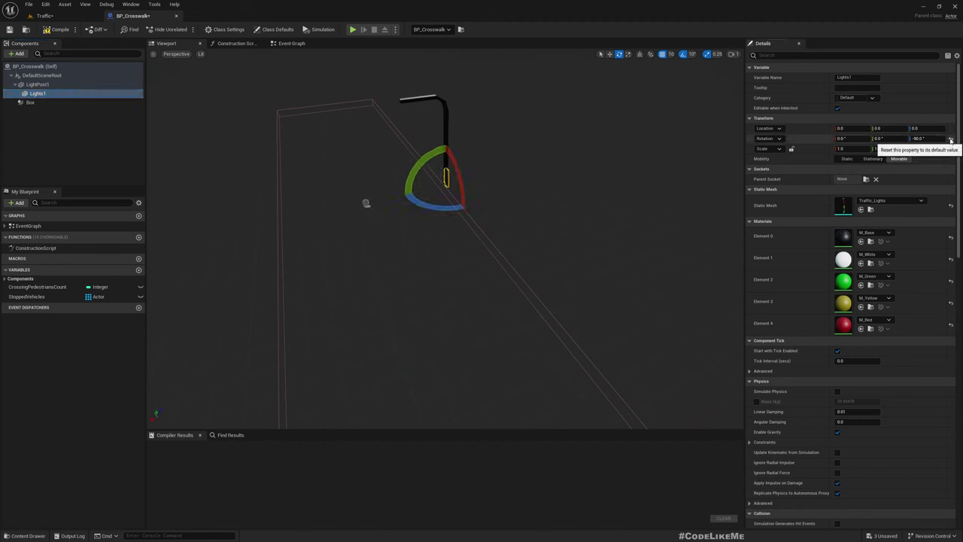
pyautogui.click(951, 140)
pyautogui.moveTo(557, 233); pyautogui.dragTo(602, 225, button='right')
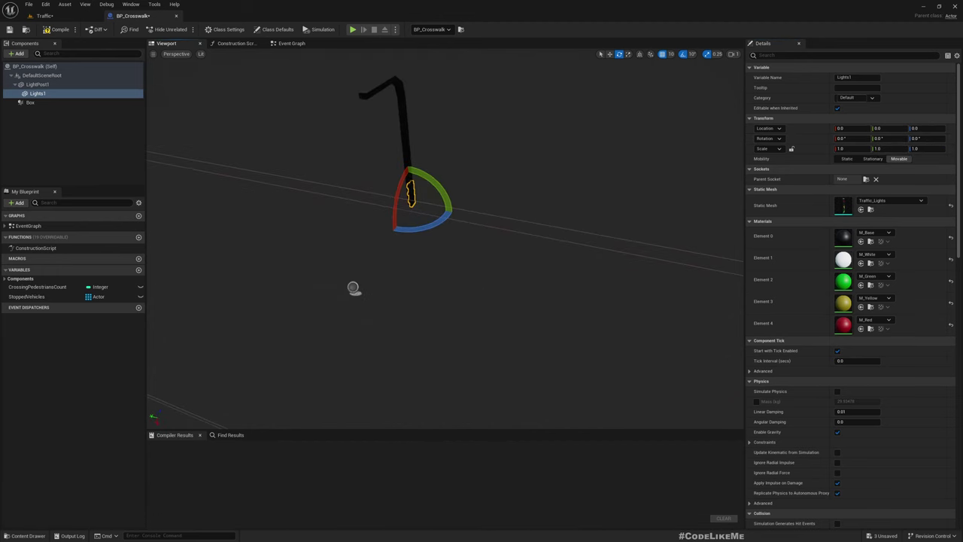
pyautogui.scroll(5, 488, 168)
pyautogui.moveTo(415, 211); pyautogui.dragTo(299, 210)
pyautogui.moveTo(422, 226); pyautogui.dragTo(346, 226, button='right')
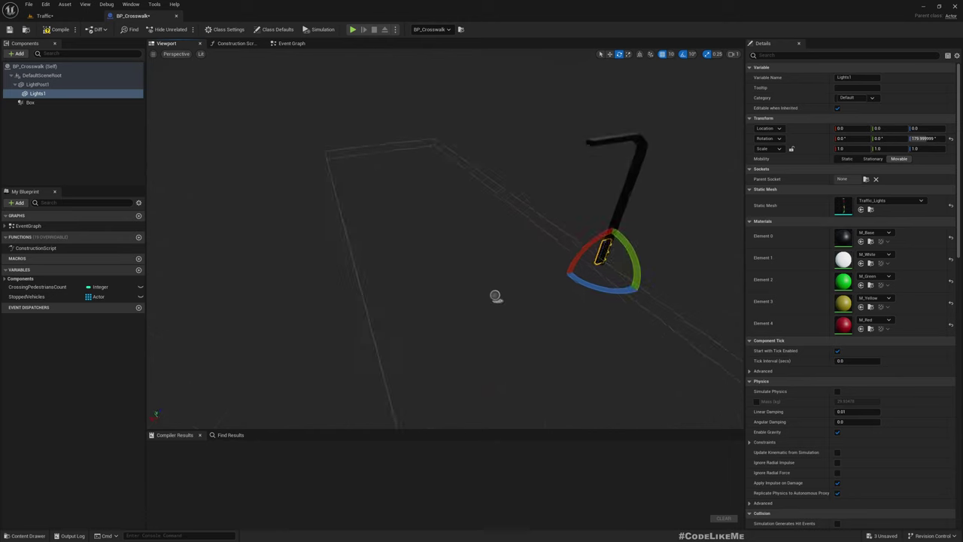
# Raise Lights1 to Z location 530 and move it along the post's arm to Y location -260.
pyautogui.moveTo(361, 180); pyautogui.dragTo(462, 196, button='right')
pyautogui.press('w')
pyautogui.moveTo(521, 250); pyautogui.dragTo(520, 138)
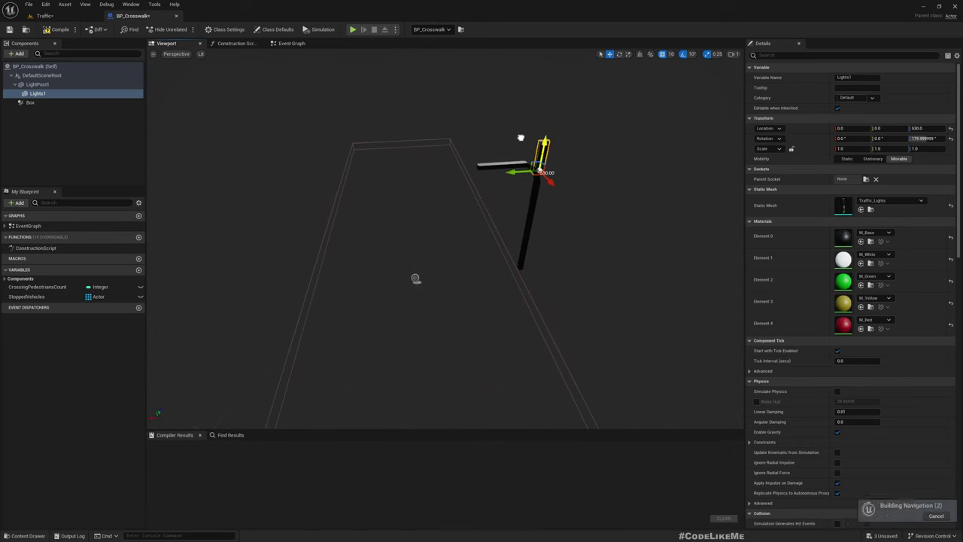
pyautogui.moveTo(521, 143); pyautogui.dragTo(714, 150, button='right')
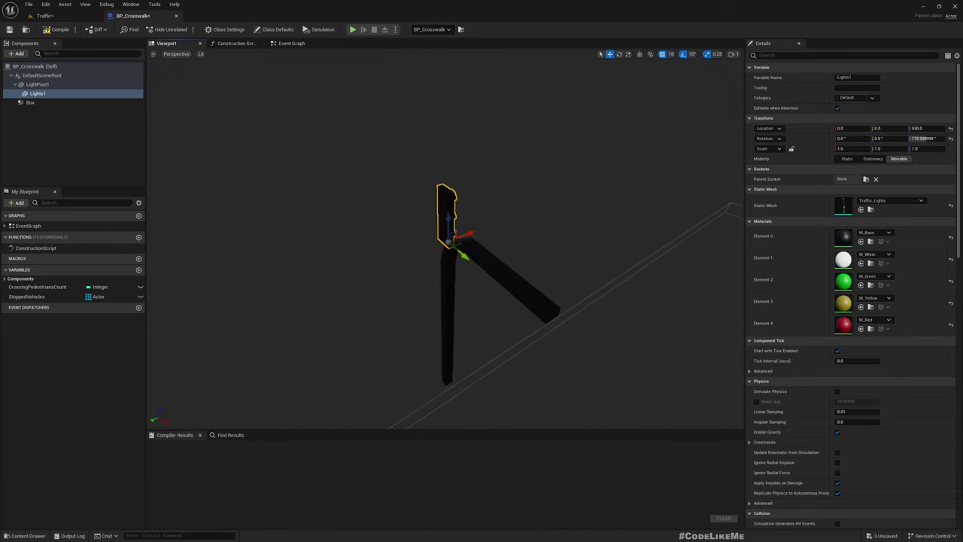
pyautogui.moveTo(449, 239); pyautogui.dragTo(485, 251, button='right')
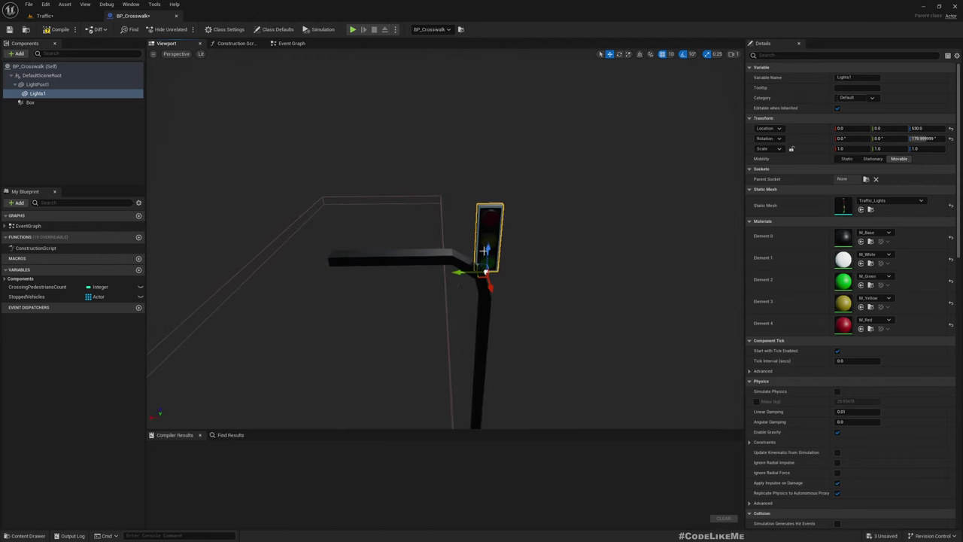
pyautogui.moveTo(456, 273); pyautogui.dragTo(302, 261)
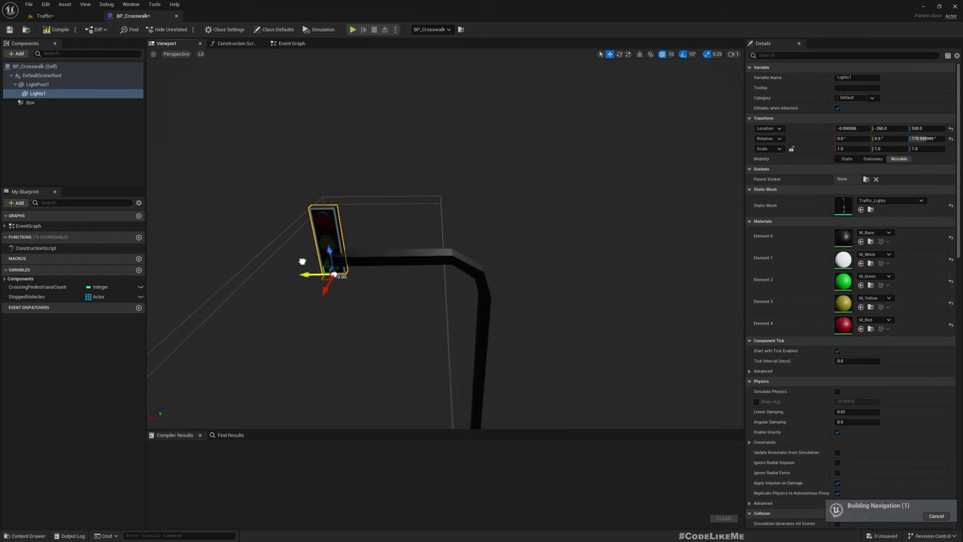
pyautogui.moveTo(382, 264); pyautogui.dragTo(338, 275, button='right')
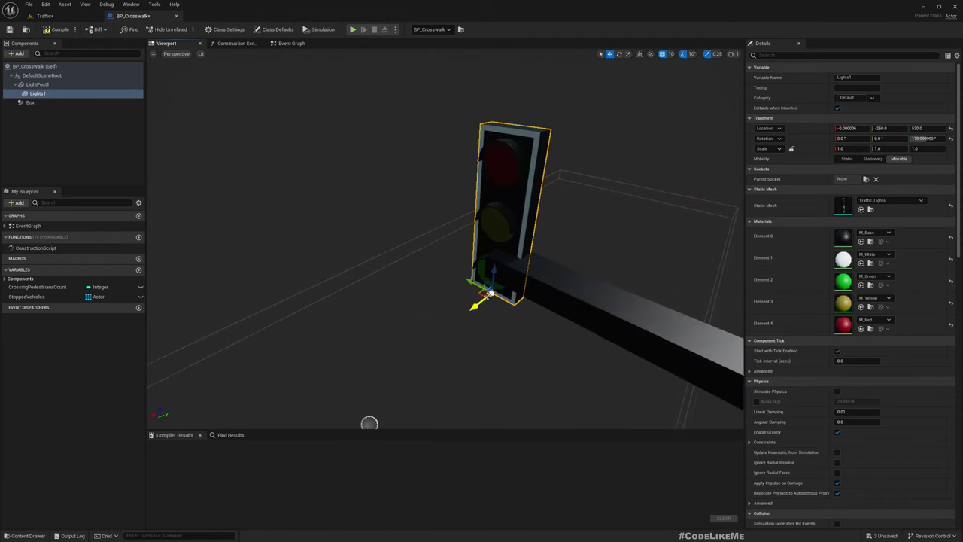
# Position Lights1 against the front of the arm's end, at X location about -20 and Z location 500.
pyautogui.moveTo(474, 303); pyautogui.dragTo(474, 338)
pyautogui.moveTo(481, 339); pyautogui.dragTo(535, 309, button='right')
pyautogui.moveTo(623, 302); pyautogui.dragTo(541, 278, button='right')
pyautogui.moveTo(509, 211); pyautogui.dragTo(486, 205, button='right')
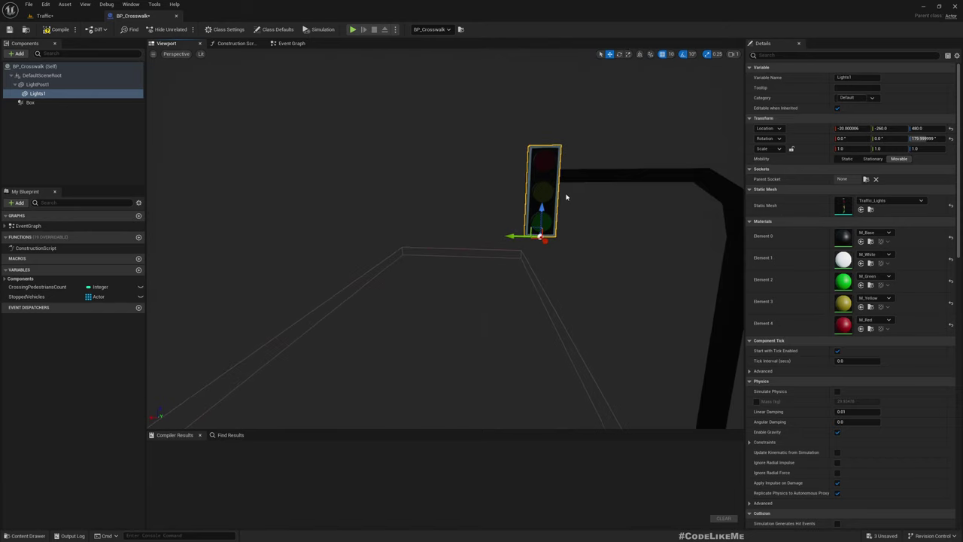
pyautogui.moveTo(541, 209); pyautogui.dragTo(542, 194)
pyautogui.moveTo(545, 198); pyautogui.dragTo(451, 200, button='right')
pyautogui.moveTo(587, 218); pyautogui.dragTo(608, 227, button='right')
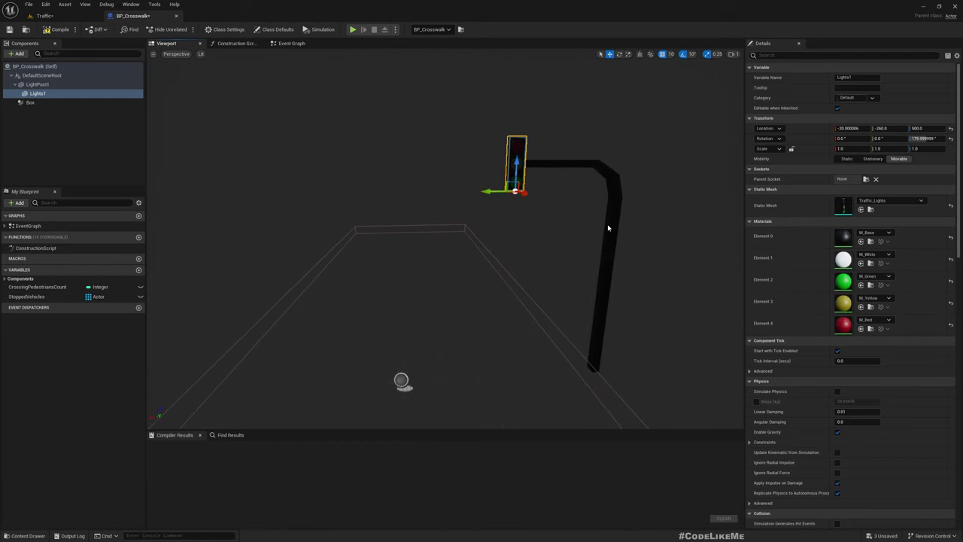
# Duplicate LightPost1 and Lights1 together, and parent the copied lights to the copied post.
pyautogui.click(41, 85)
pyautogui.keyDown('ctrl'); pyautogui.click(42, 93); pyautogui.keyUp('ctrl')
pyautogui.hotkey('ctrl', 'd')
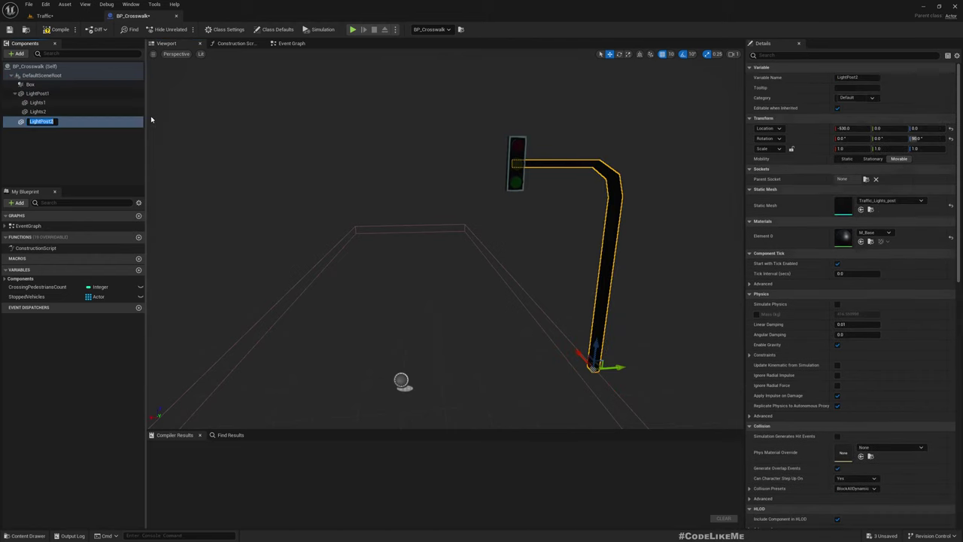
pyautogui.click(38, 111)
pyautogui.click(15, 94)
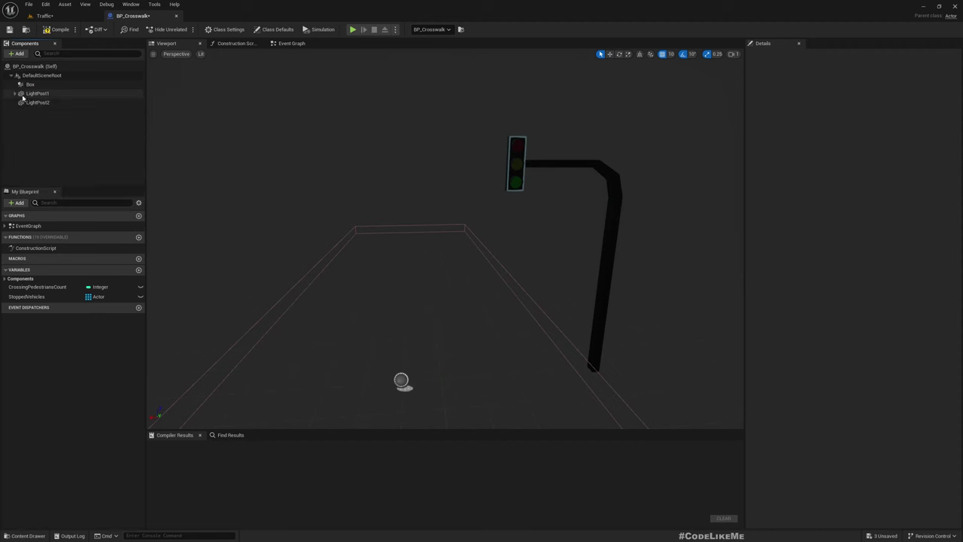
pyautogui.click(15, 94)
pyautogui.click(44, 121)
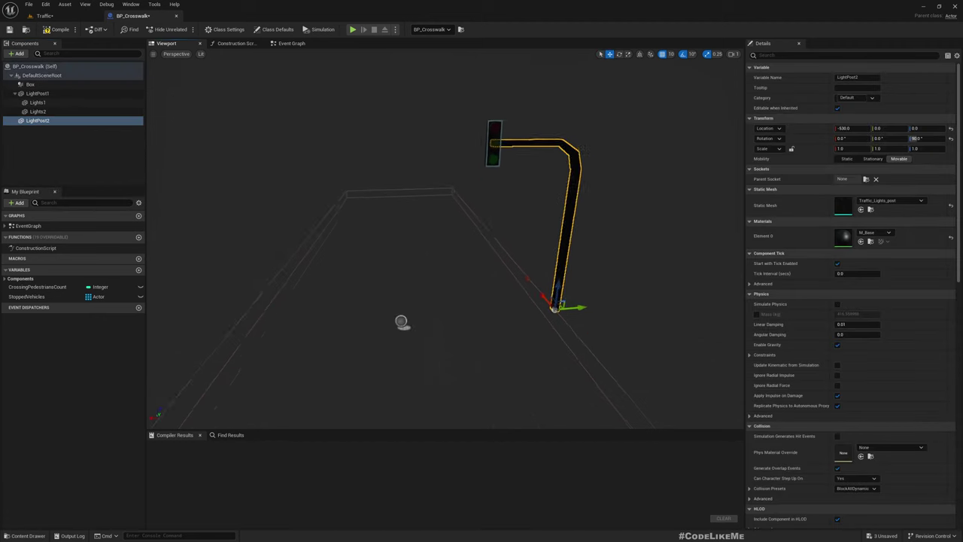
pyautogui.moveTo(38, 119); pyautogui.dragTo(36, 115)
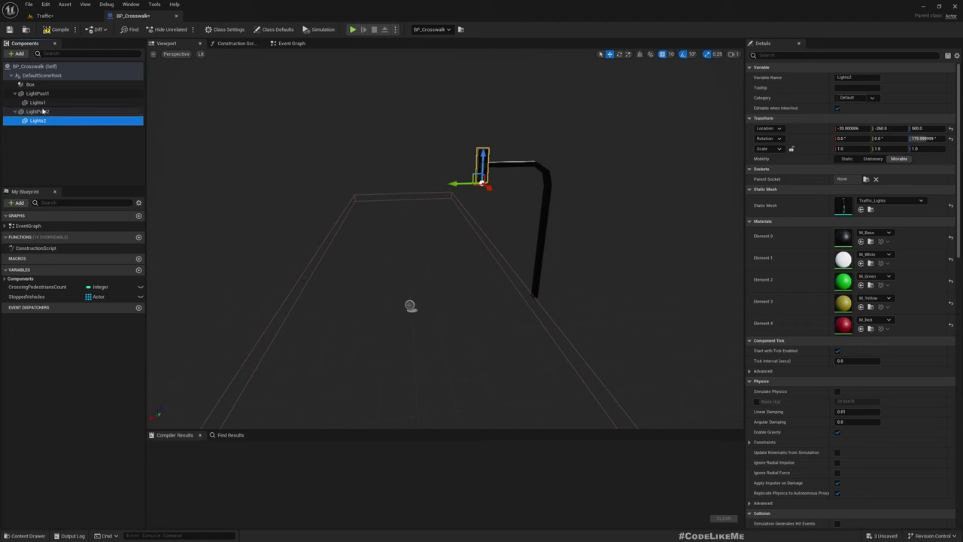
# Set the X location of LightPost2 to 530, moving it to the other side of the crosswalk.
pyautogui.click(37, 112)
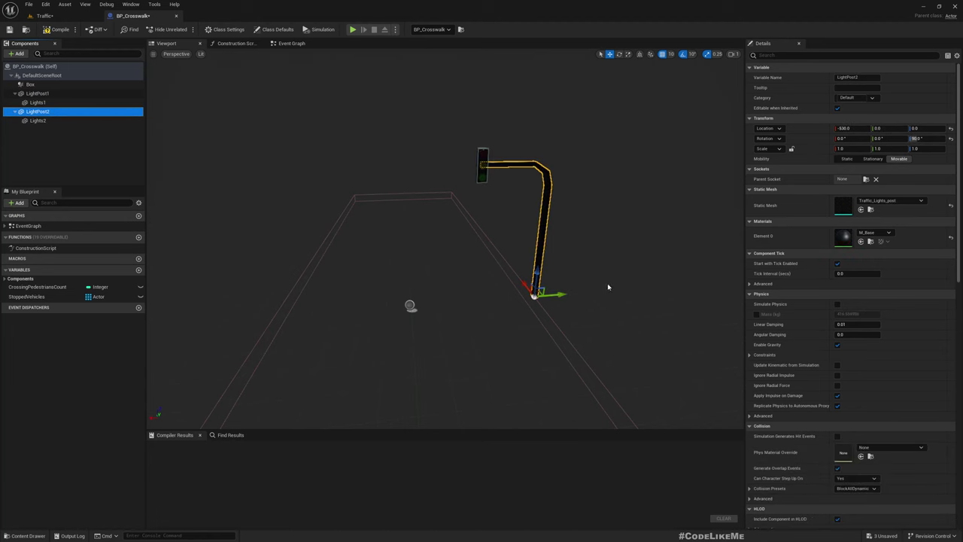
pyautogui.click(859, 129)
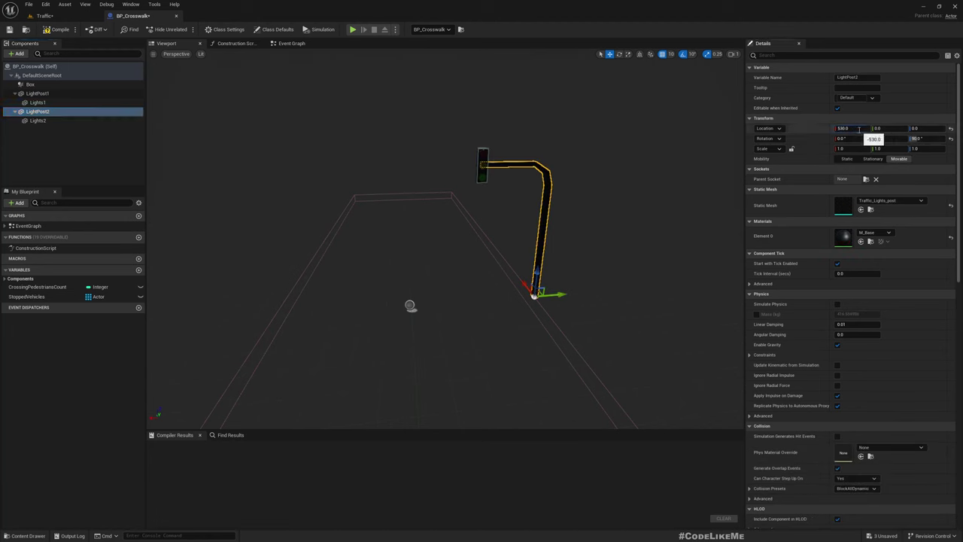
pyautogui.press('Tab')
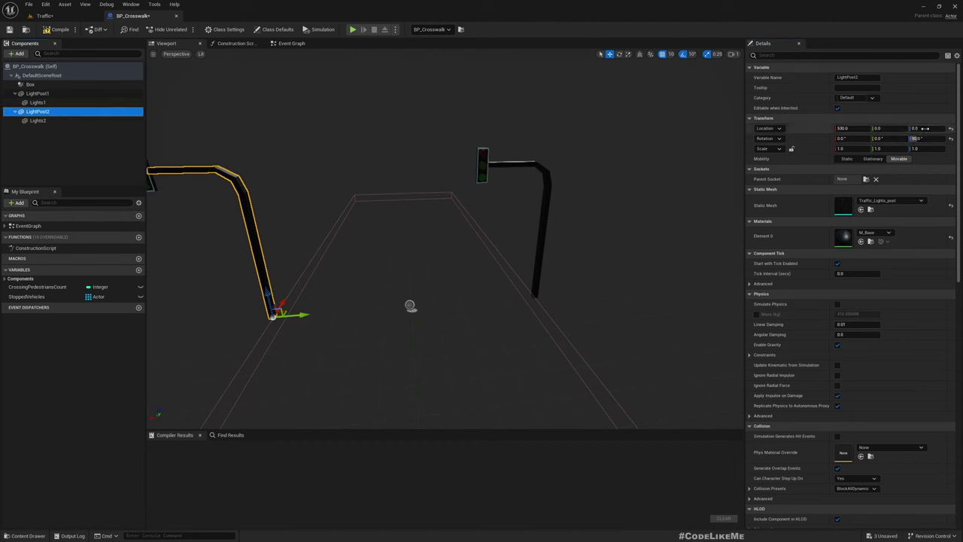
# Set the Z rotation of LightPost2 to -90° and compile the crosswalk blueprint.
pyautogui.click(929, 139)
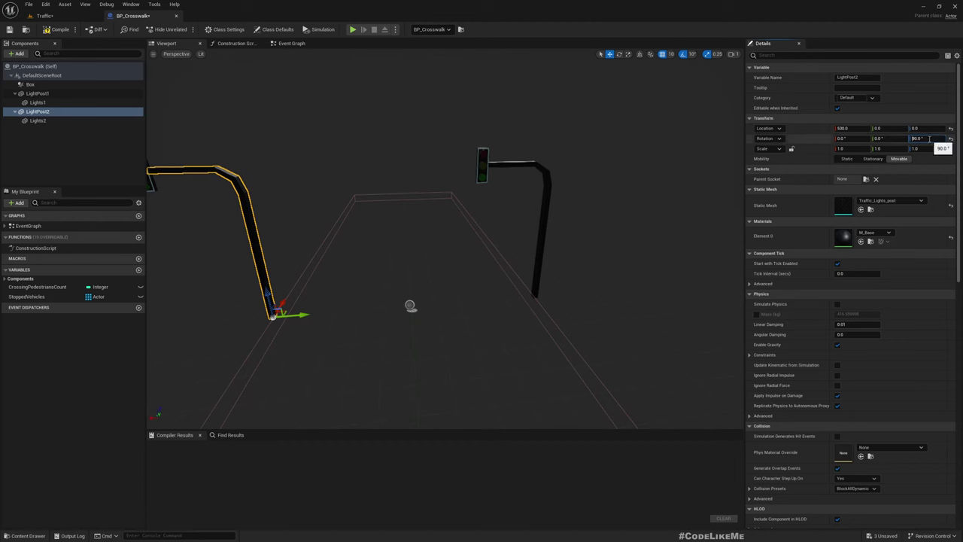
pyautogui.write('-')
pyautogui.press('Return')
pyautogui.moveTo(512, 185); pyautogui.dragTo(180, 175, button='right')
pyautogui.click(57, 28)
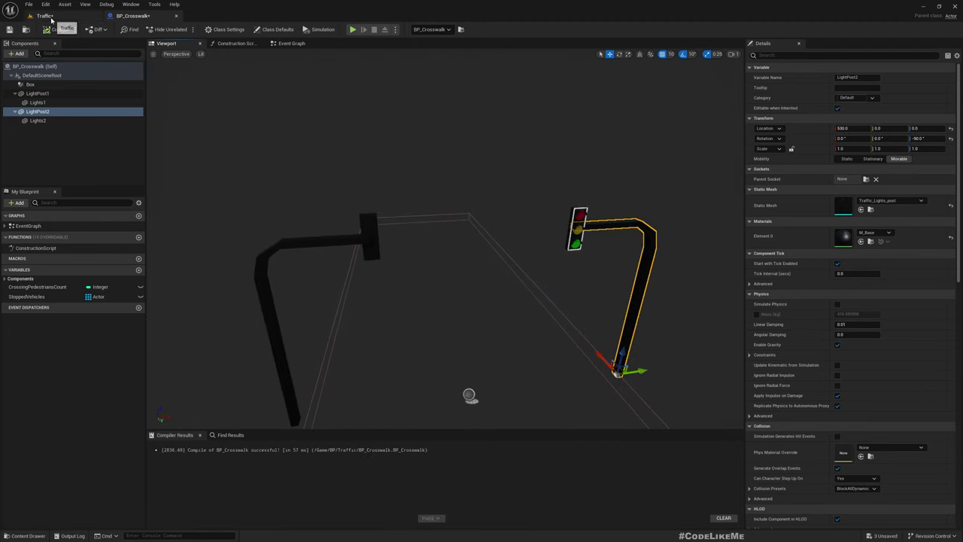
# In the Traffic level, move BP_Crosswalk's LightPost1 to the roadside before the crossing, at X location -610 and Y location -990.
pyautogui.click(45, 15)
pyautogui.scroll(3, 465, 218)
pyautogui.moveTo(482, 248); pyautogui.dragTo(395, 143, button='right')
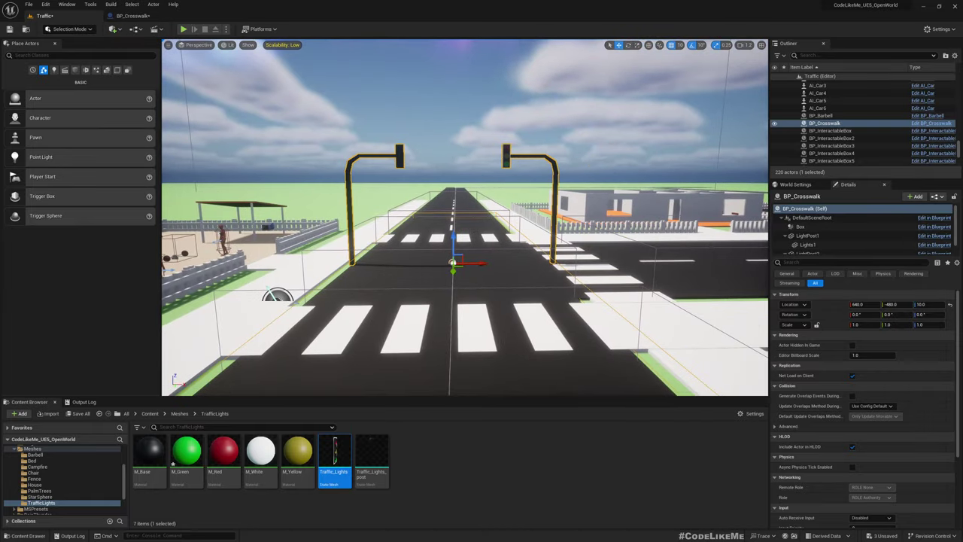
pyautogui.press('a')
pyautogui.moveTo(477, 186); pyautogui.dragTo(568, 196, button='right')
pyautogui.moveTo(431, 359); pyautogui.dragTo(274, 280, button='right')
pyautogui.moveTo(466, 181); pyautogui.dragTo(368, 188, button='right')
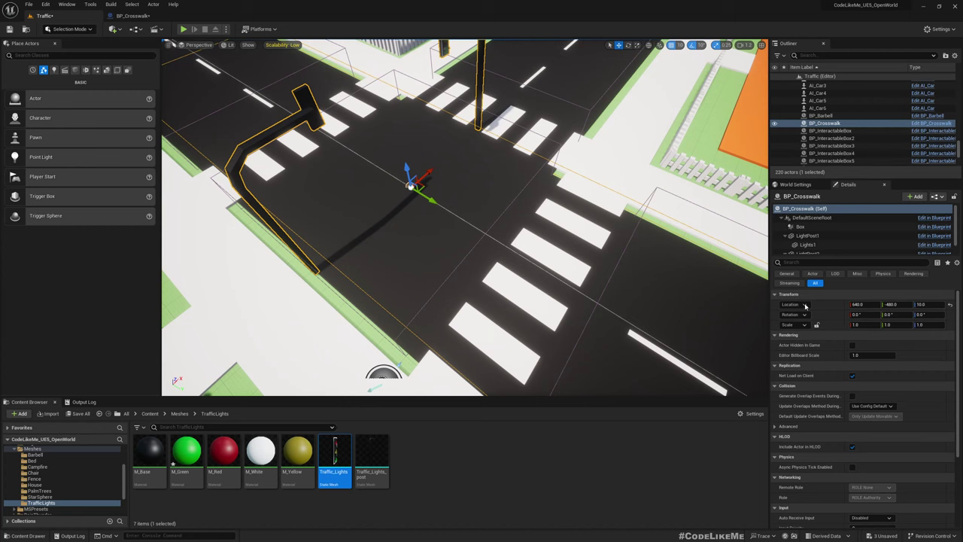
pyautogui.click(809, 235)
pyautogui.moveTo(573, 202); pyautogui.dragTo(639, 204, button='right')
pyautogui.keyDown('alt'); pyautogui.moveTo(459, 210); pyautogui.dragTo(440, 280); pyautogui.keyUp('alt')
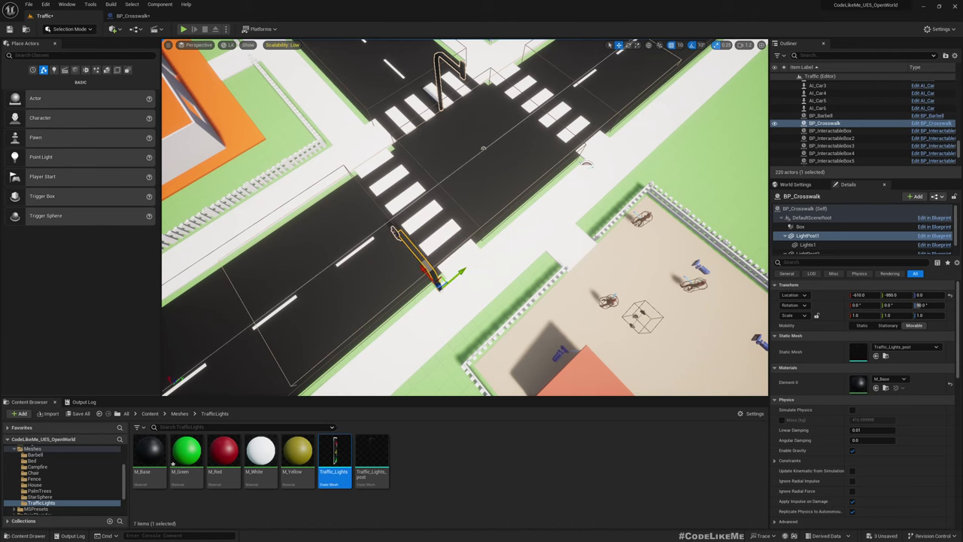
pyautogui.press('f')
pyautogui.moveTo(482, 248); pyautogui.dragTo(406, 282, button='right')
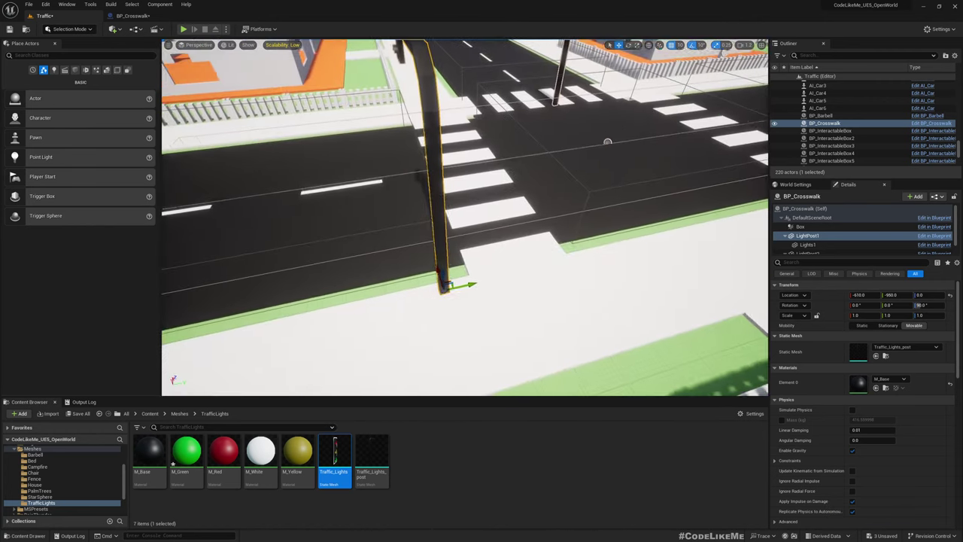
# Set the X location of LightPost2 to 610 on the crosswalk placed in the level.
pyautogui.moveTo(471, 301); pyautogui.dragTo(526, 203, button='right')
pyautogui.moveTo(482, 226); pyautogui.dragTo(425, 312, button='right')
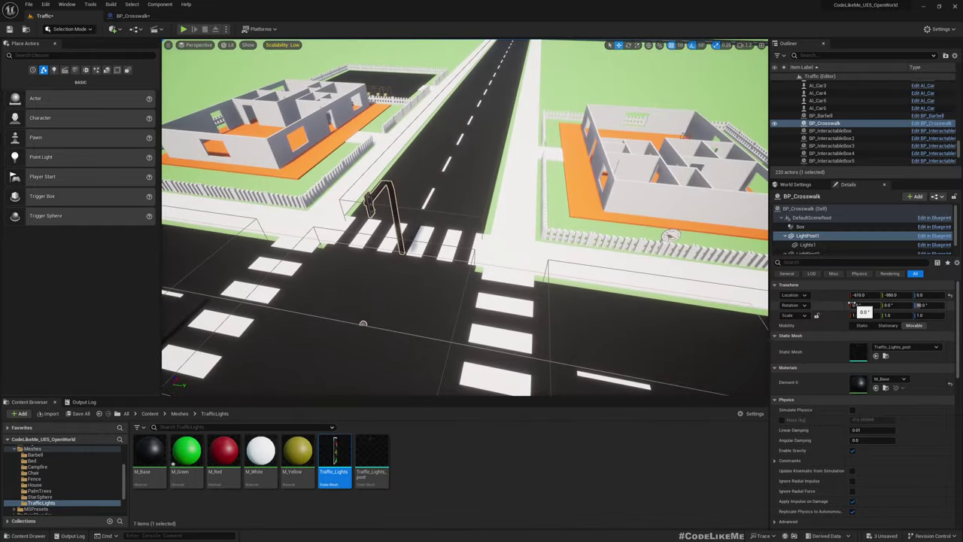
pyautogui.click(827, 242)
pyautogui.click(868, 296)
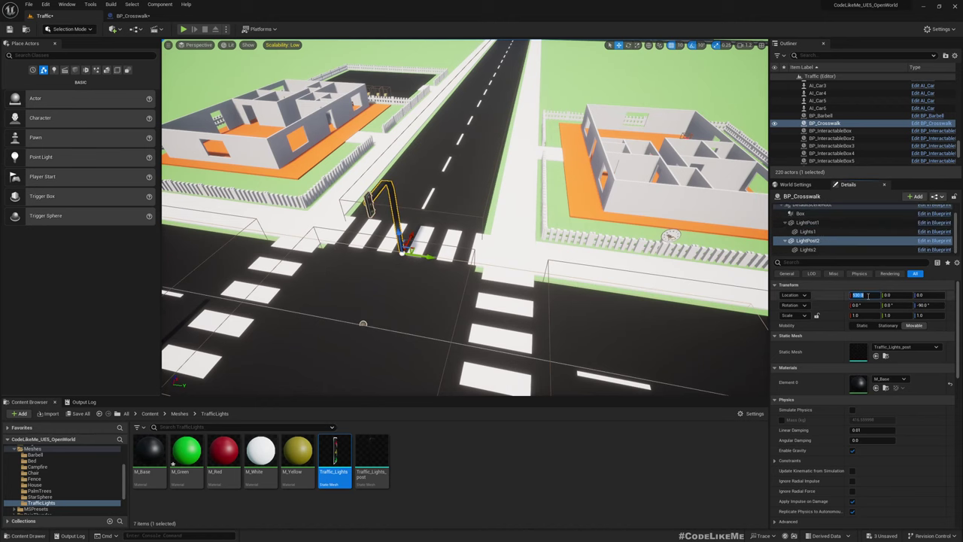
pyautogui.write('610')
pyautogui.press('Return')
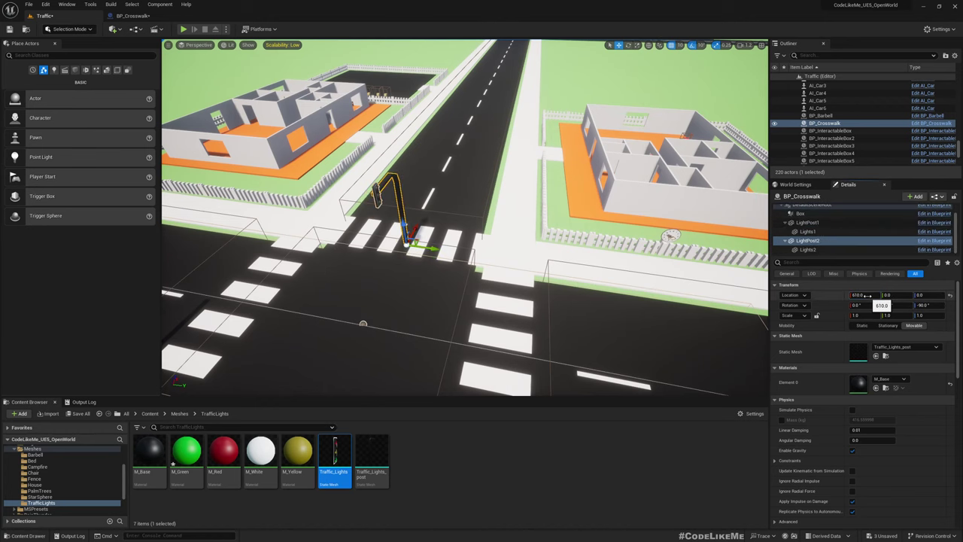
# Set the Y location of LightPost2 to 950, placing it on the opposite side of the crossing from LightPost1.
pyautogui.moveTo(602, 278); pyautogui.dragTo(458, 267, button='right')
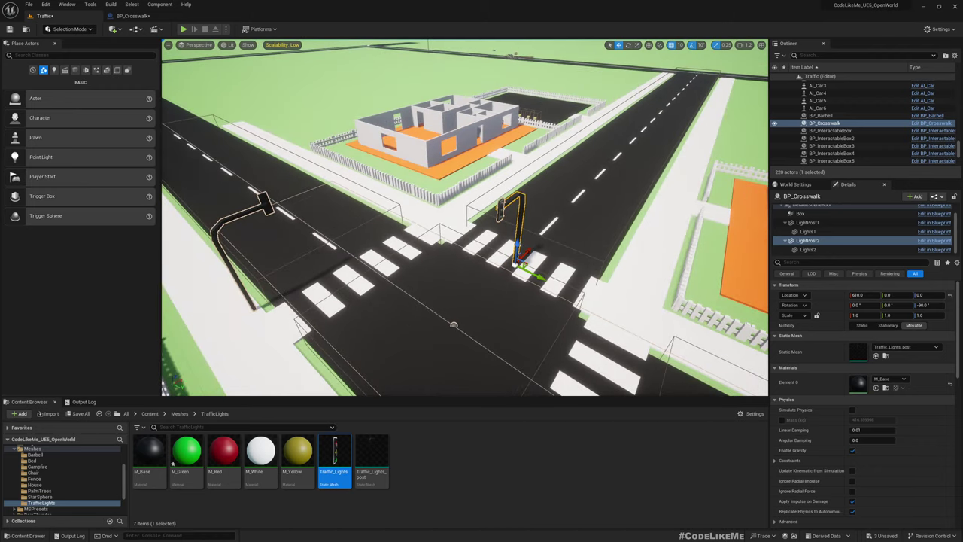
pyautogui.click(244, 288)
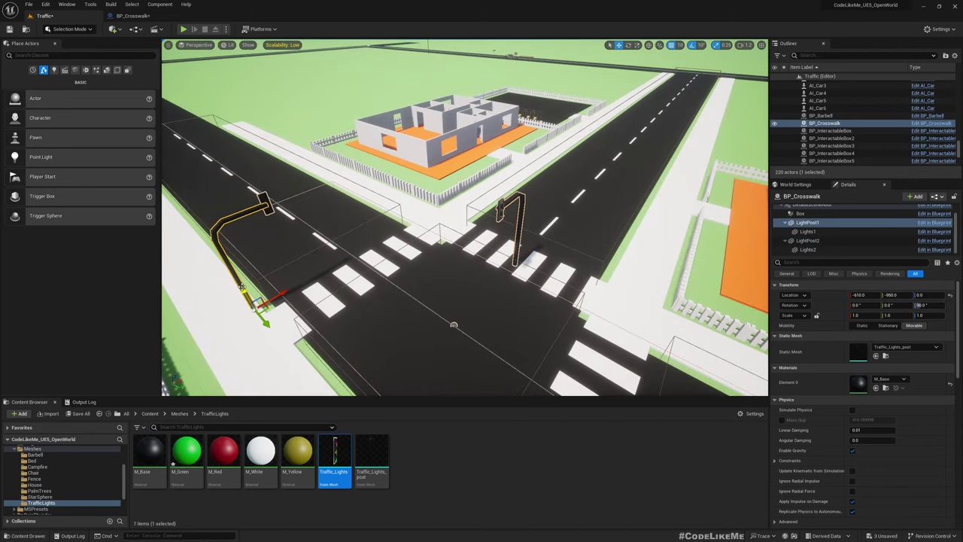
pyautogui.moveTo(577, 245); pyautogui.dragTo(447, 260, button='right')
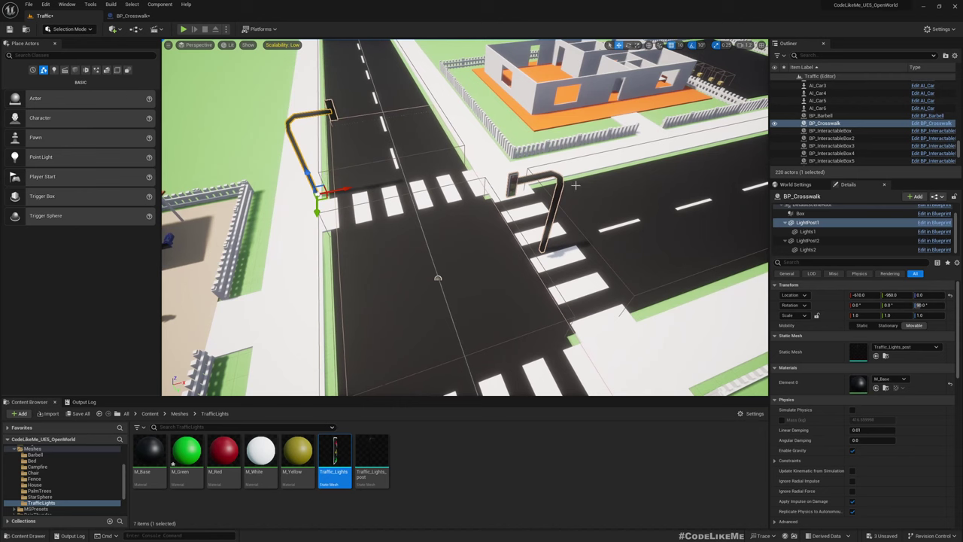
pyautogui.click(807, 240)
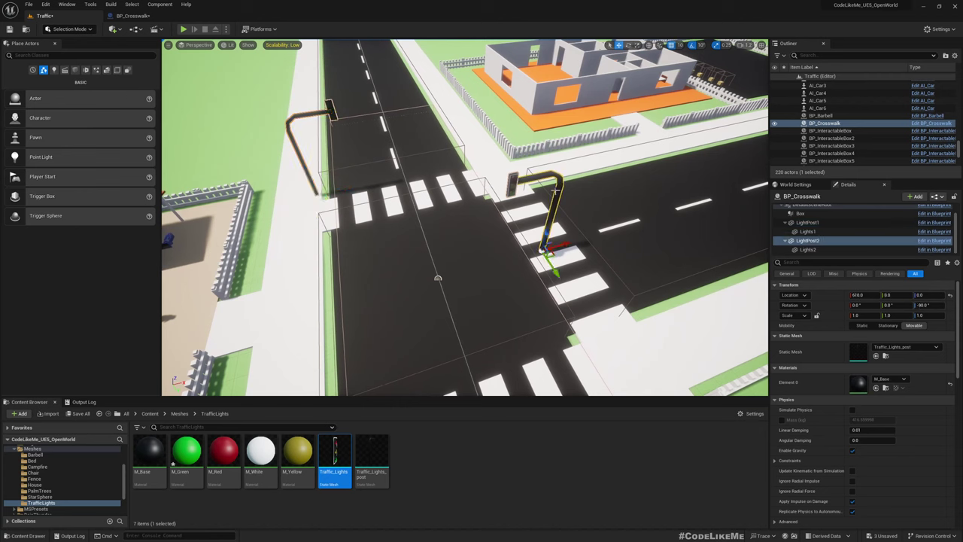
pyautogui.click(900, 297)
pyautogui.write('-9')
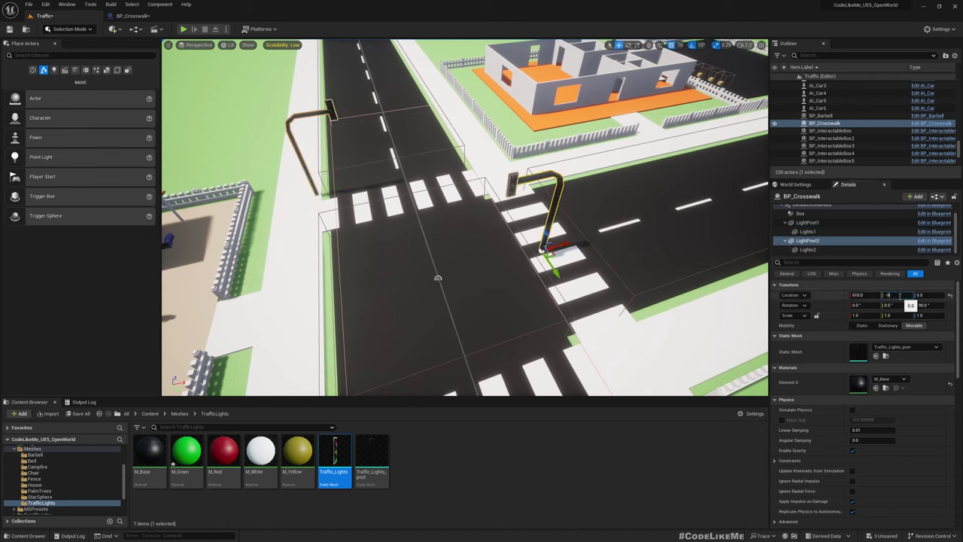
pyautogui.write('50')
pyautogui.press('Return')
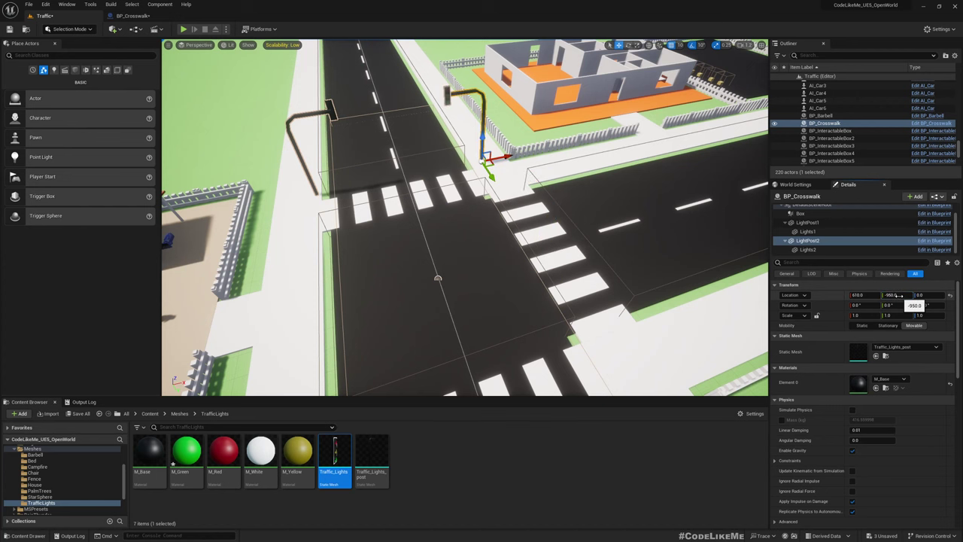
pyautogui.press('Delete')
pyautogui.press('Return')
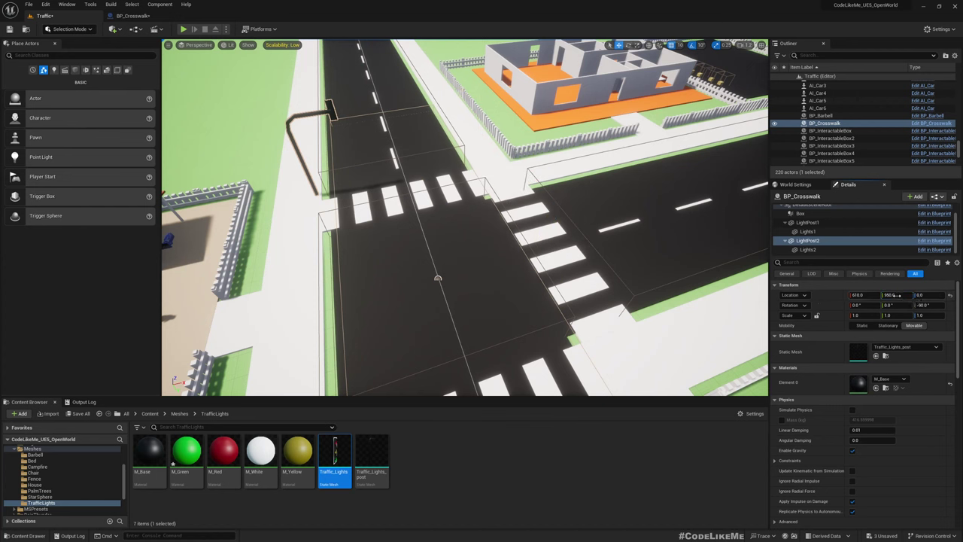
# Open the Traffic_Lights_post mesh, start Auto Convex Collision and display the mesh's simple collision.
pyautogui.moveTo(587, 263); pyautogui.dragTo(542, 184, button='right')
pyautogui.click(346, 74)
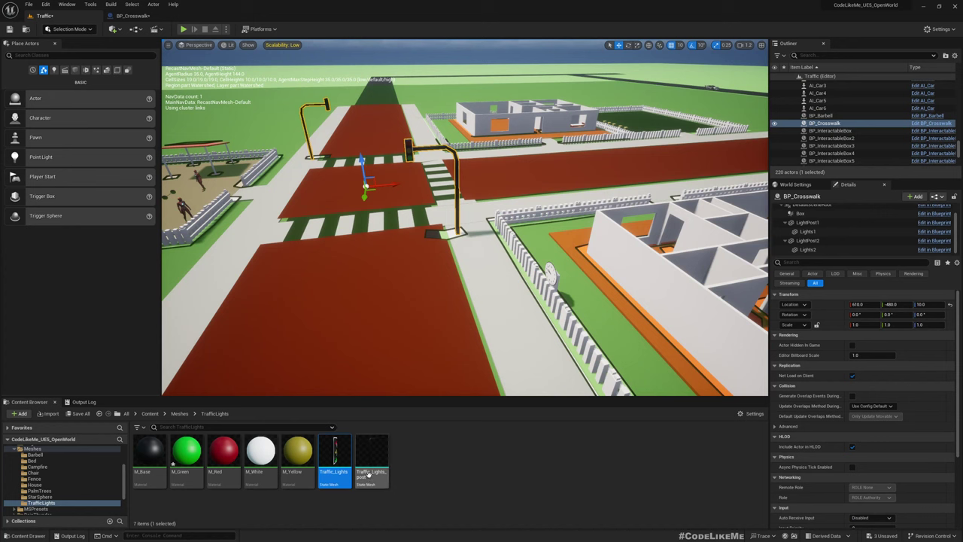
pyautogui.doubleClick(370, 456)
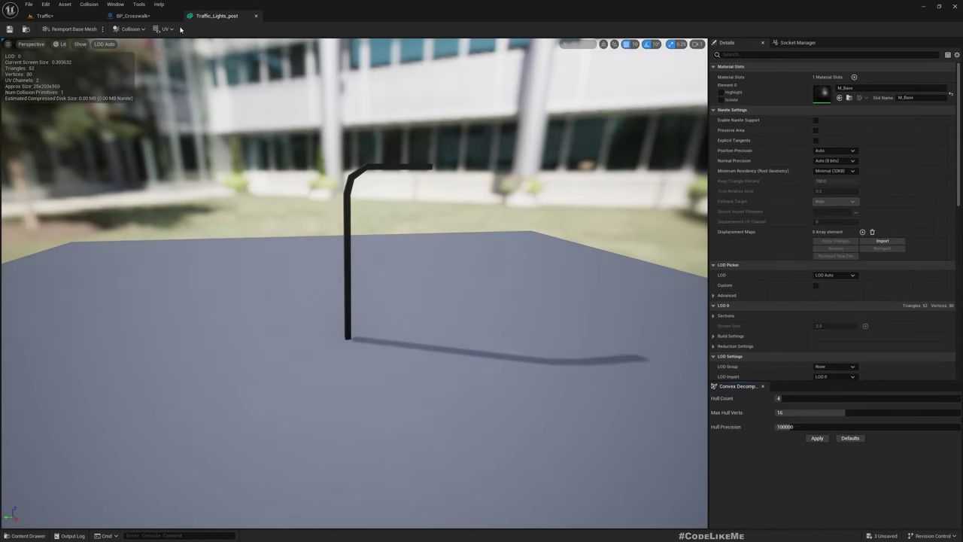
pyautogui.click(129, 29)
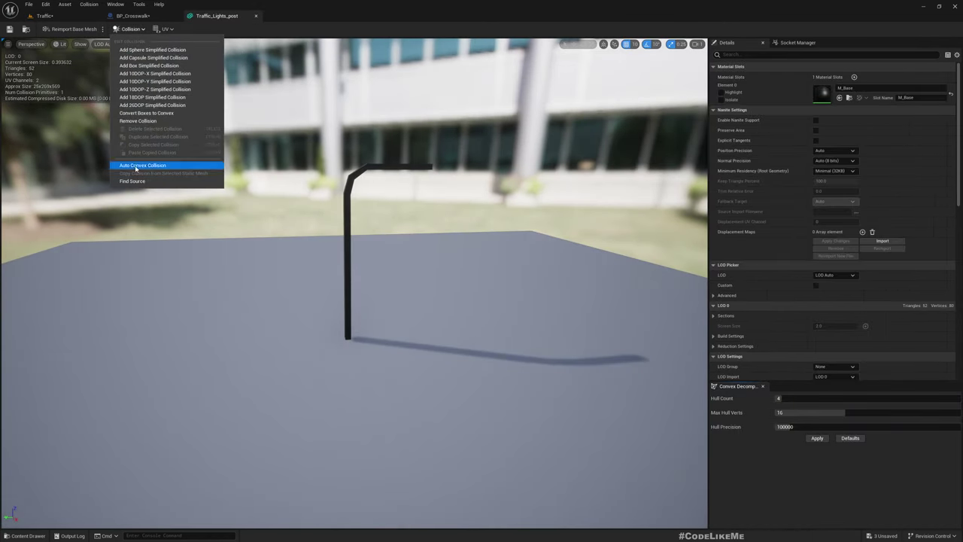
pyautogui.click(136, 165)
pyautogui.click(80, 43)
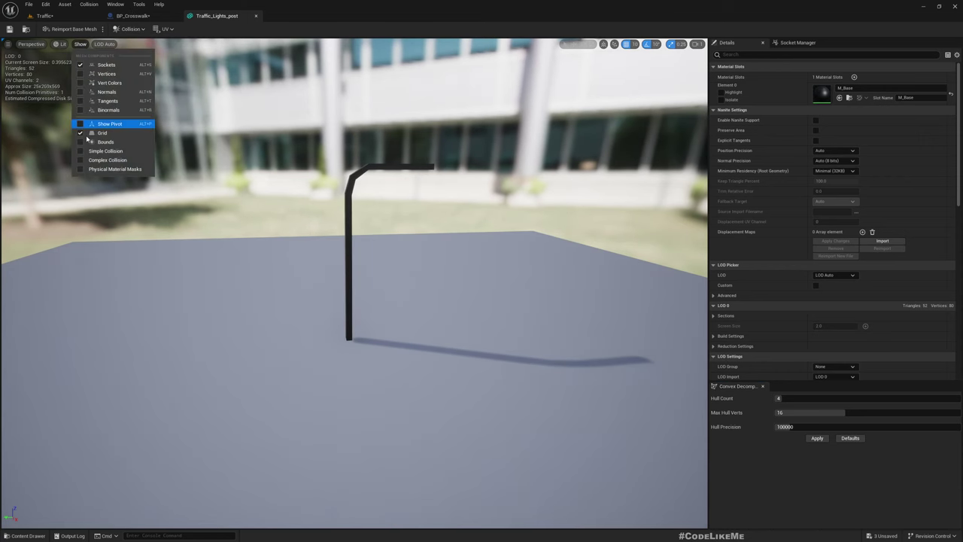
pyautogui.click(106, 151)
pyautogui.moveTo(421, 225); pyautogui.dragTo(456, 224)
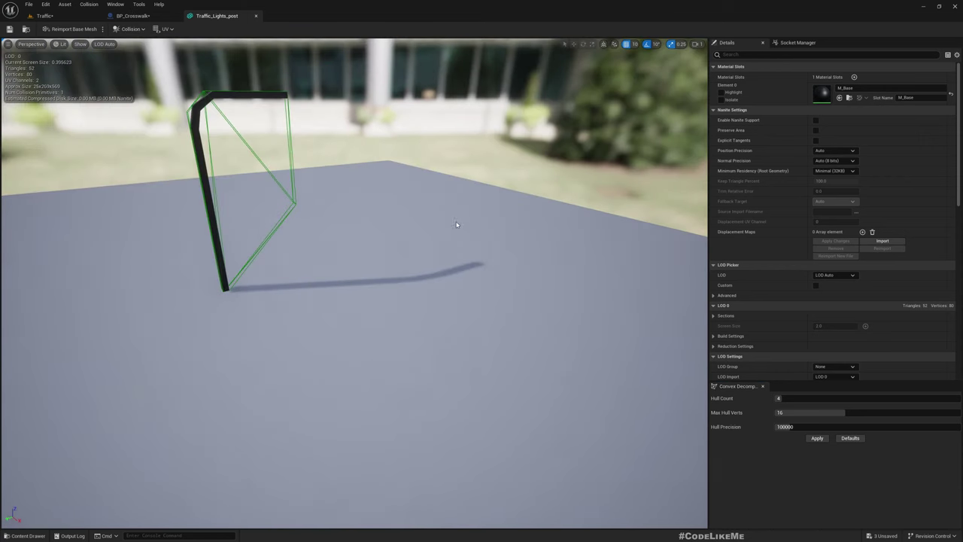
# Generate convex collision for the post mesh with a hull count of 17 and 16 max hull verts, and close the mesh.
pyautogui.click(825, 441)
pyautogui.moveTo(345, 279); pyautogui.dragTo(316, 257, button='right')
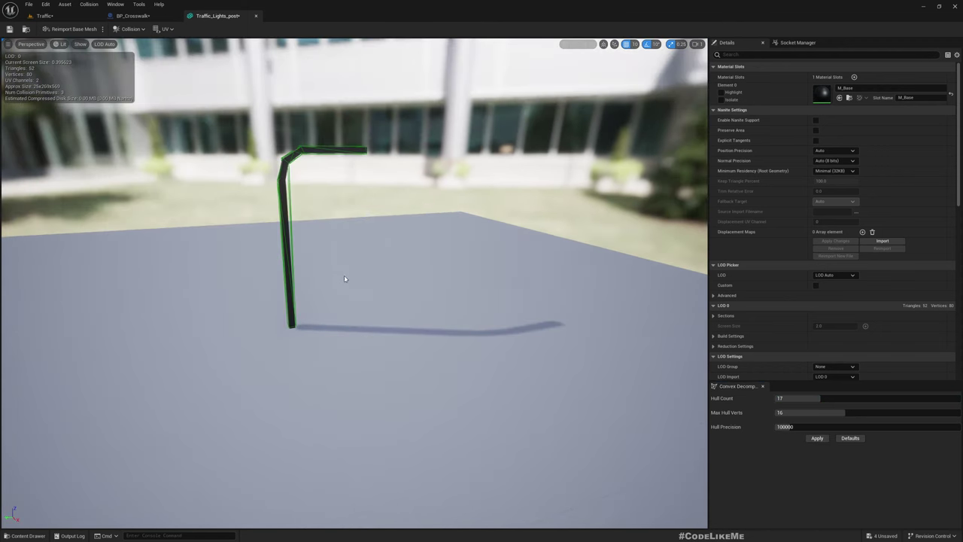
pyautogui.click(256, 16)
# Hide the navigation mesh display in the Traffic level and save all unsaved assets.
pyautogui.click(52, 16)
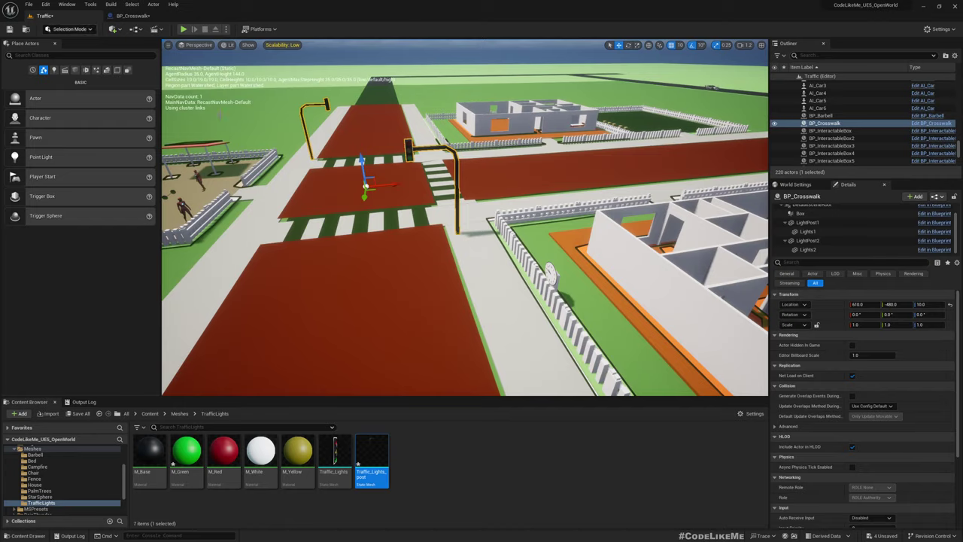
pyautogui.moveTo(419, 233); pyautogui.dragTo(396, 212, button='right')
pyautogui.press('p')
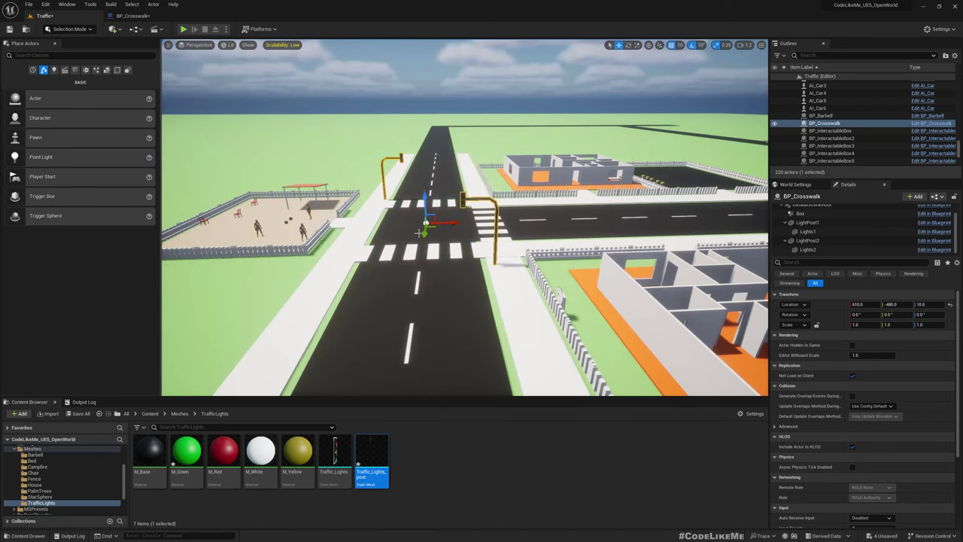
pyautogui.moveTo(437, 243)
pyautogui.mouseDown(button='right')
pyautogui.moveTo(433, 227)
pyautogui.moveTo(444, 228)
pyautogui.mouseUp(button='right')
pyautogui.press('w')
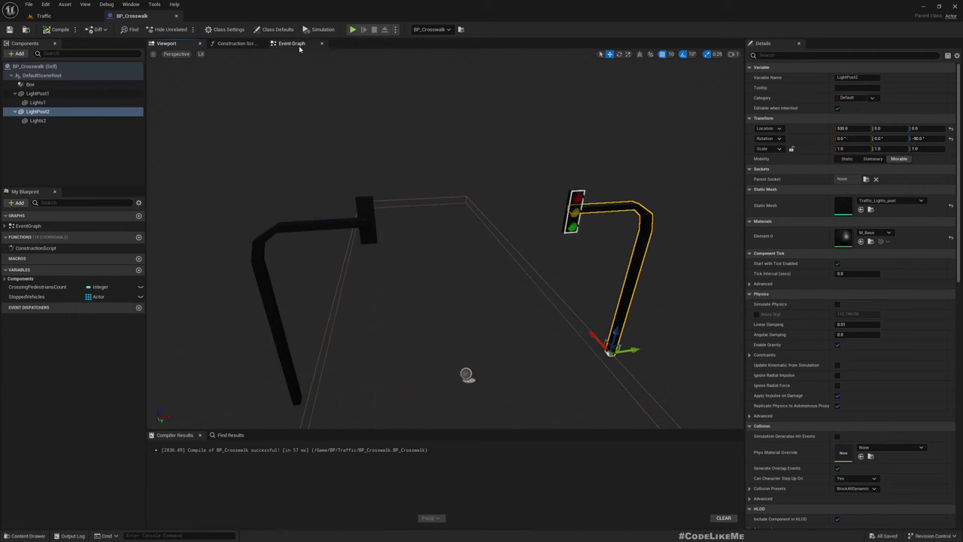
# Add a custom event named SetLightColors below the end-overlap logic in BP_Crosswalk's Event Graph.
pyautogui.click(300, 47)
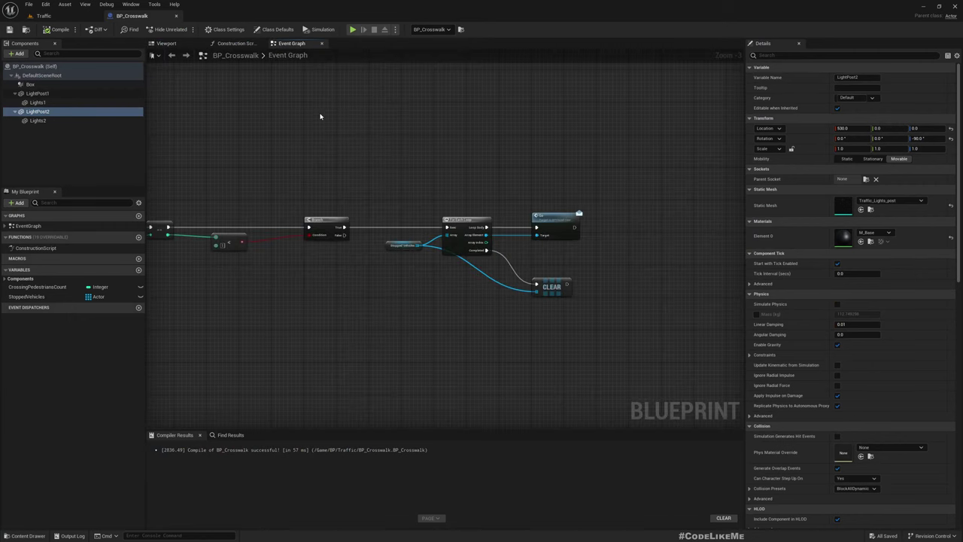
pyautogui.scroll(-5, 352, 158)
pyautogui.scroll(3, 207, 177)
pyautogui.moveTo(198, 241); pyautogui.dragTo(316, 320, button='right')
pyautogui.scroll(4, 315, 252)
pyautogui.rightClick(255, 356)
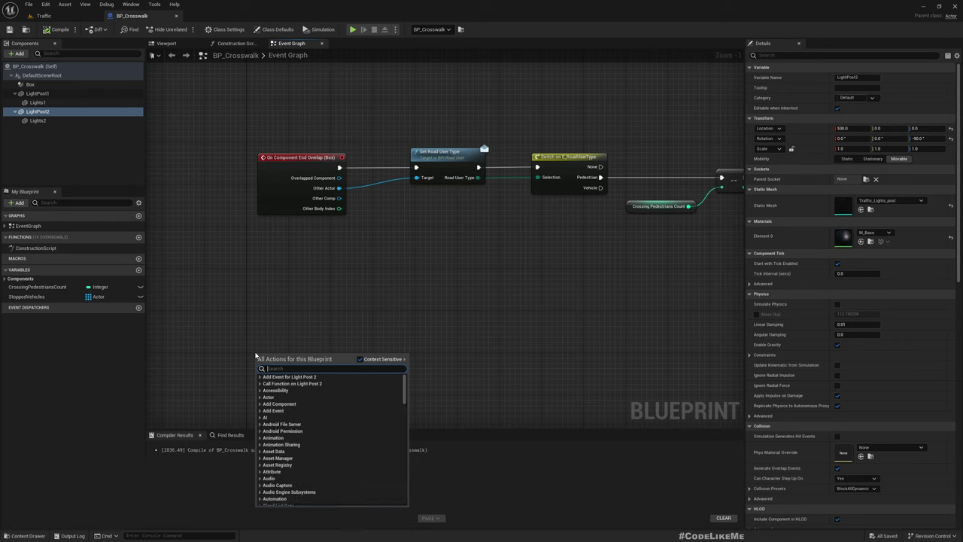
pyautogui.write('custom')
pyautogui.press('Return')
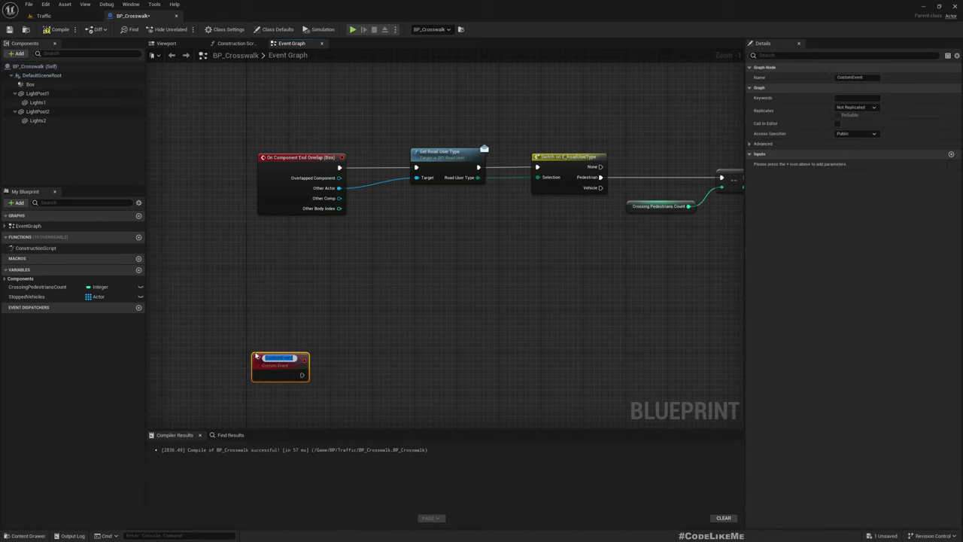
pyautogui.write('SetLightColors')
pyautogui.press('Return')
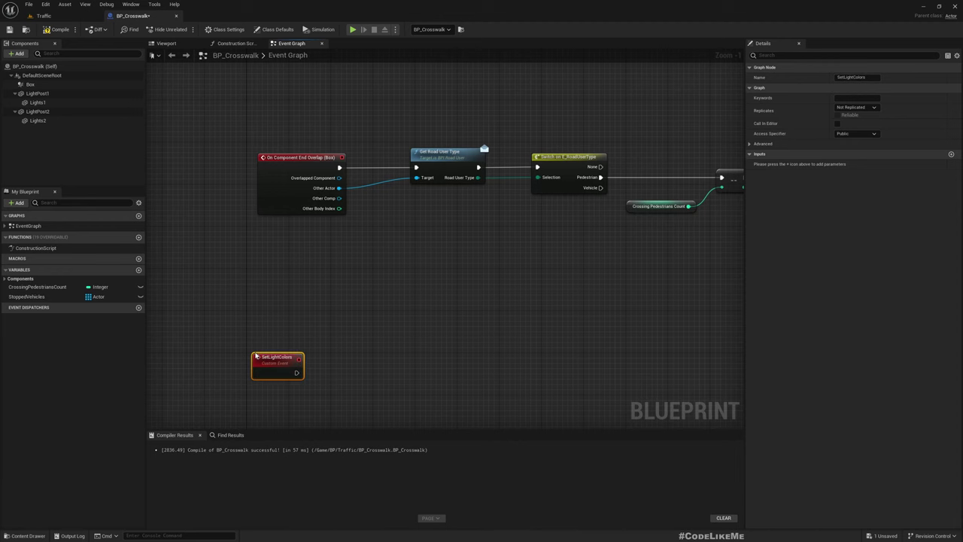
# Add a Boolean input named Go to the SetLightColors event.
pyautogui.scroll(1, 320, 380)
pyautogui.moveTo(320, 380); pyautogui.dragTo(305, 288, button='right')
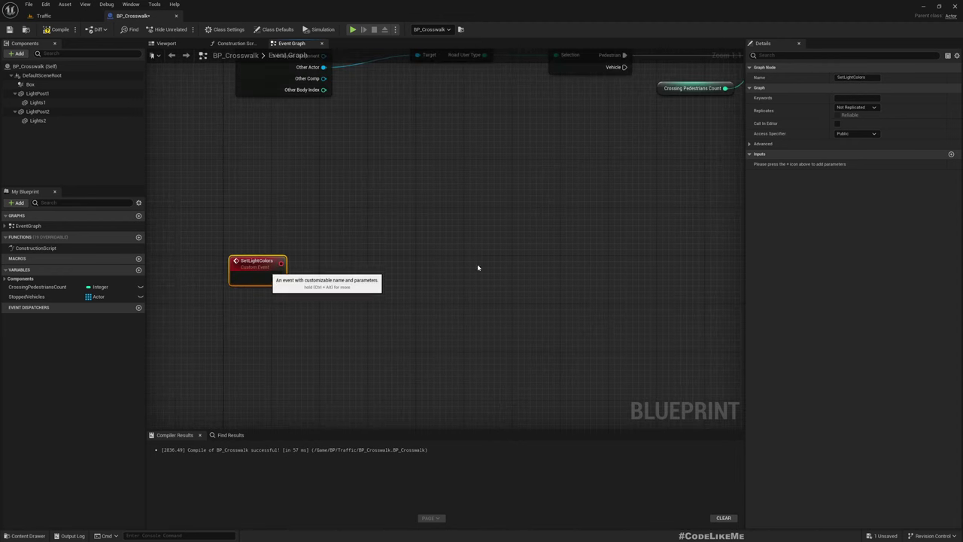
pyautogui.click(951, 154)
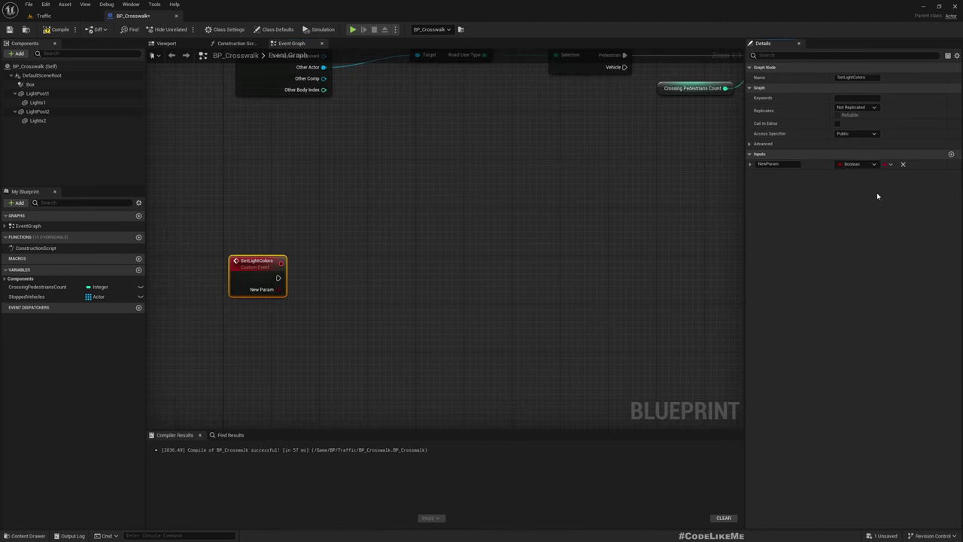
pyautogui.click(784, 163)
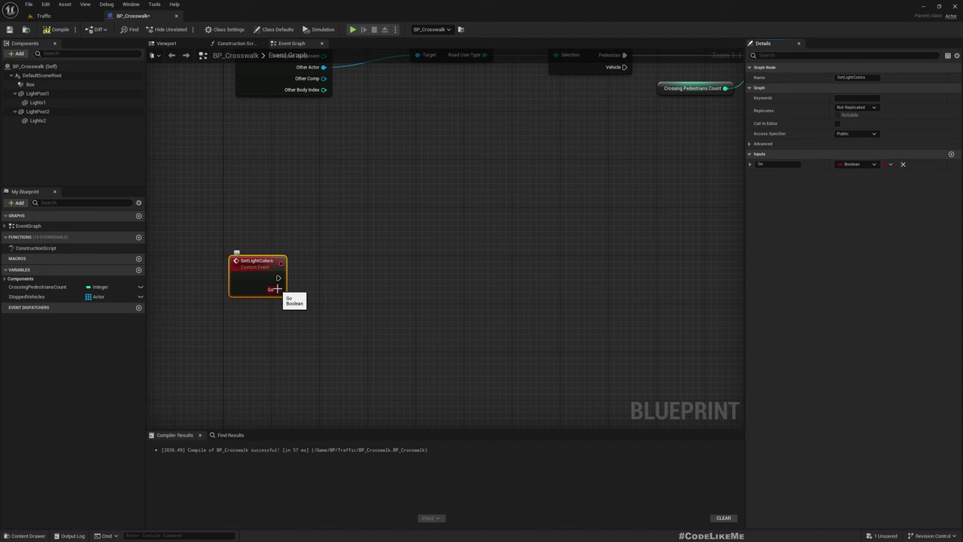
# Add a Branch node driven by the Go input of SetLightColors and line it up beside the event.
pyautogui.moveTo(276, 288); pyautogui.dragTo(341, 293)
pyautogui.write('branch')
pyautogui.press('Return')
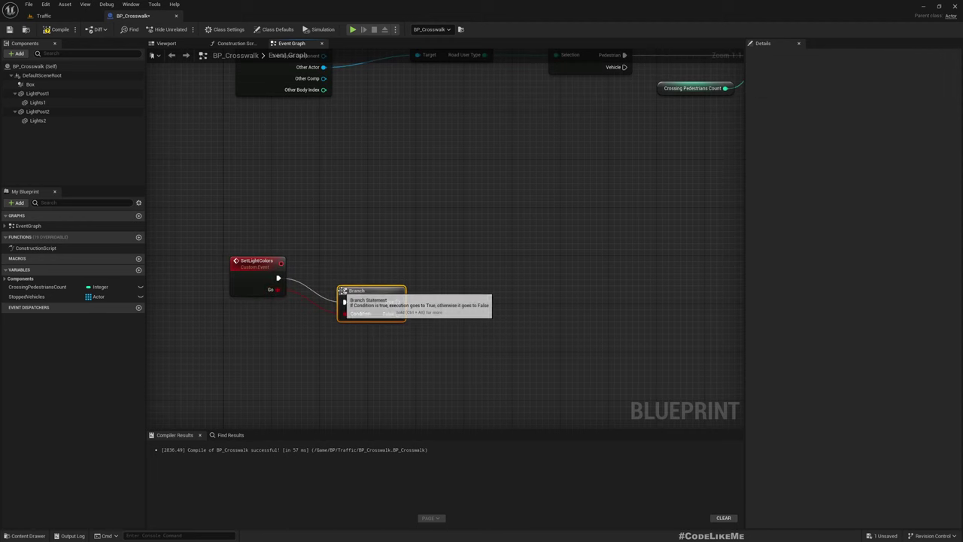
pyautogui.moveTo(342, 290); pyautogui.dragTo(348, 267)
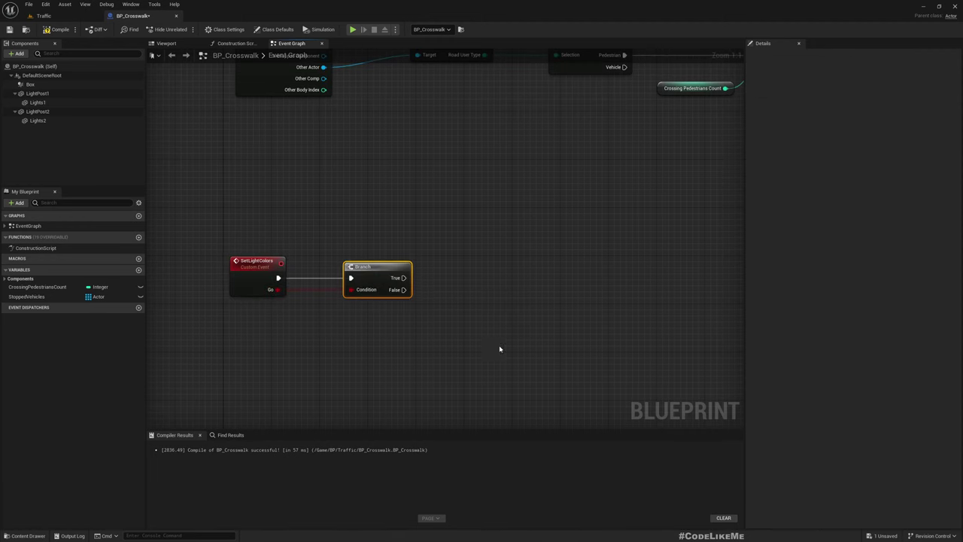
pyautogui.moveTo(499, 348); pyautogui.dragTo(415, 337, button='right')
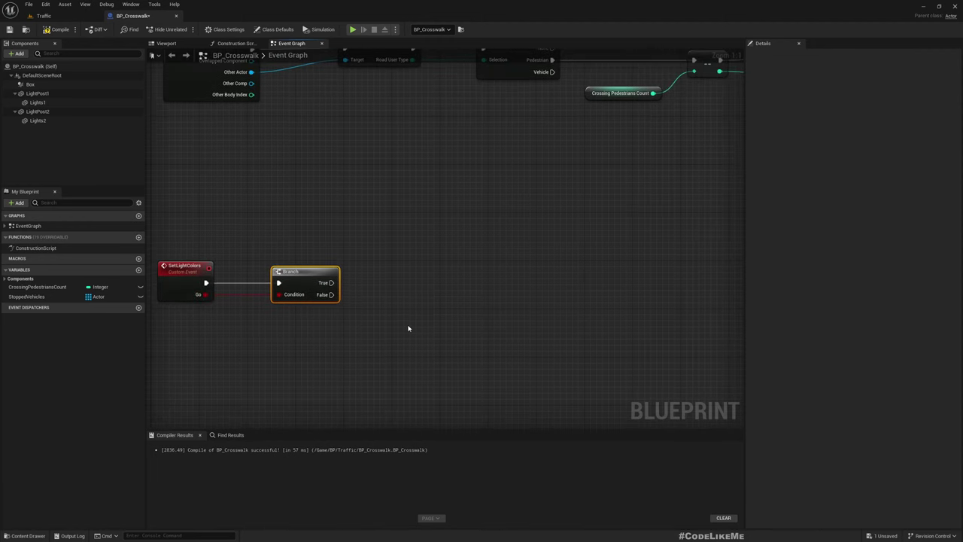
# Add references to the Lights1 and Lights2 components to the Event Graph beside the Branch node.
pyautogui.click(38, 103)
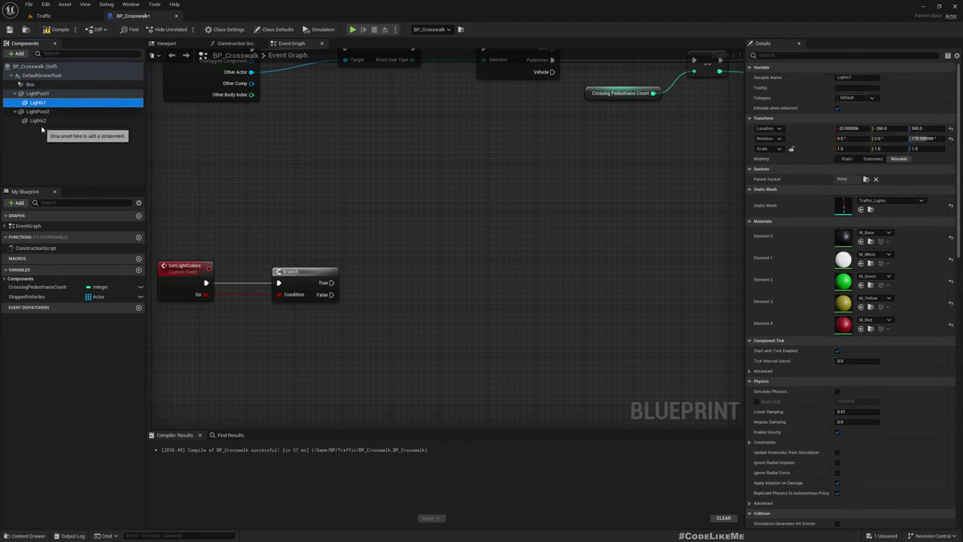
pyautogui.keyDown('ctrl'); pyautogui.click(37, 120); pyautogui.keyUp('ctrl')
pyautogui.moveTo(39, 122); pyautogui.dragTo(392, 310)
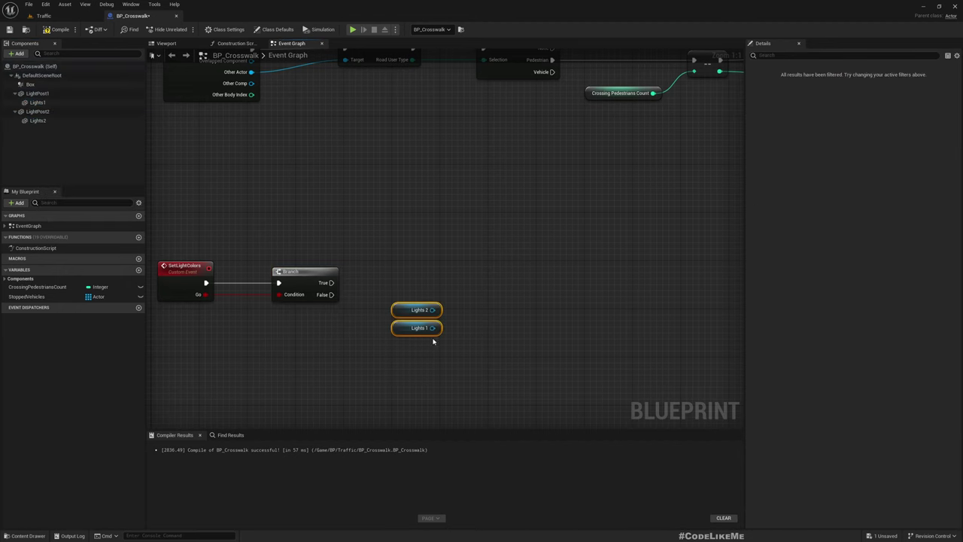
# Examine the M_Green material of Lights1 for its emission parameter name and close the material.
pyautogui.click(37, 102)
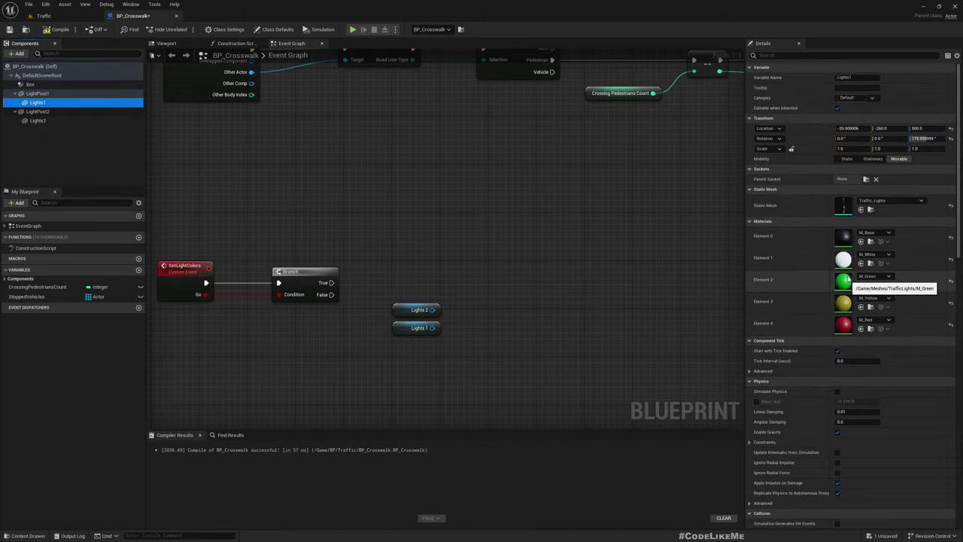
pyautogui.doubleClick(844, 282)
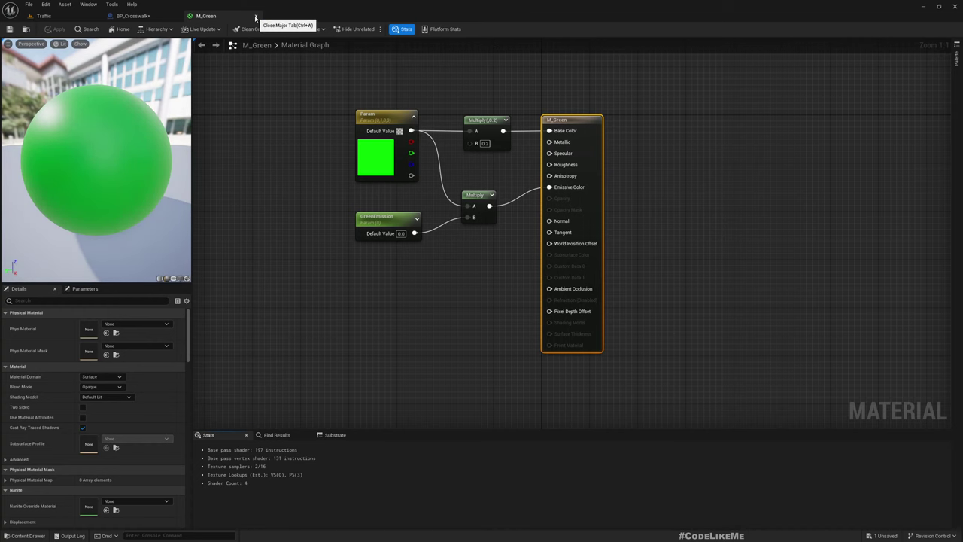
pyautogui.click(256, 17)
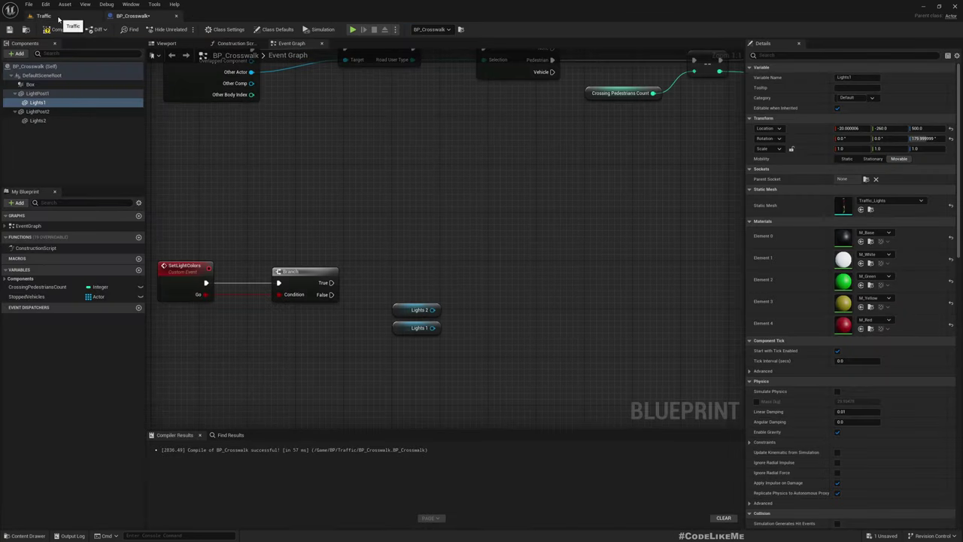
# Add a Set Scalar Parameter Value on Materials node that targets the Lights 2 reference.
pyautogui.moveTo(542, 372); pyautogui.dragTo(447, 335, button='right')
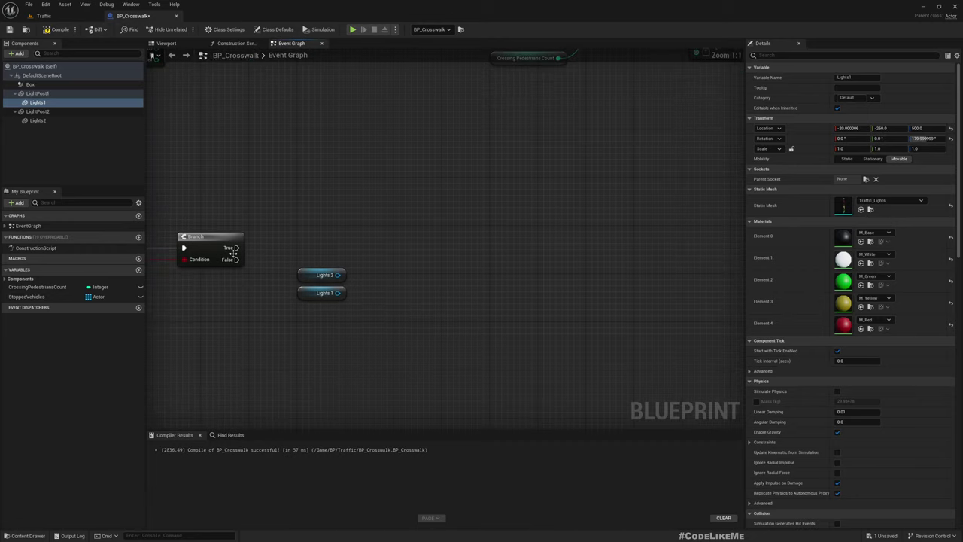
pyautogui.moveTo(342, 278); pyautogui.dragTo(415, 279)
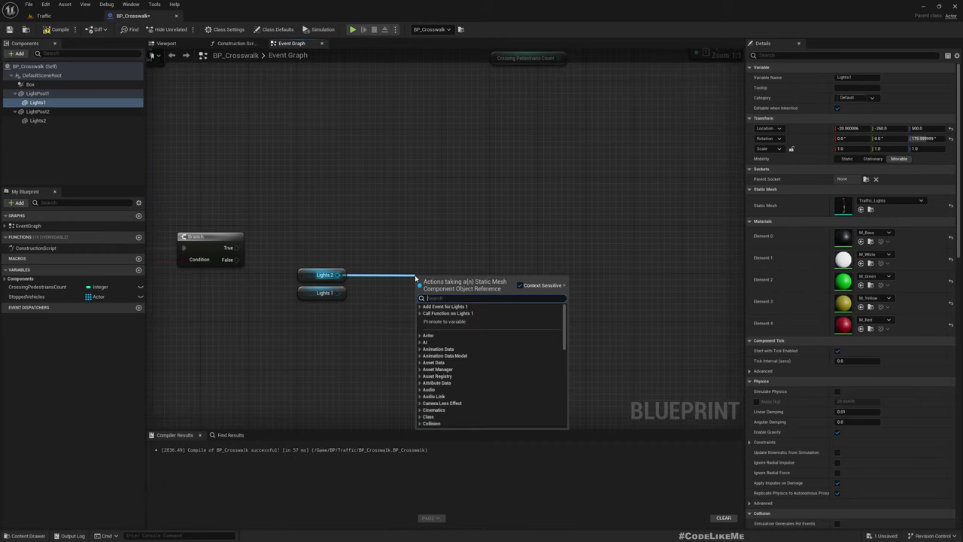
pyautogui.write('setmaterial')
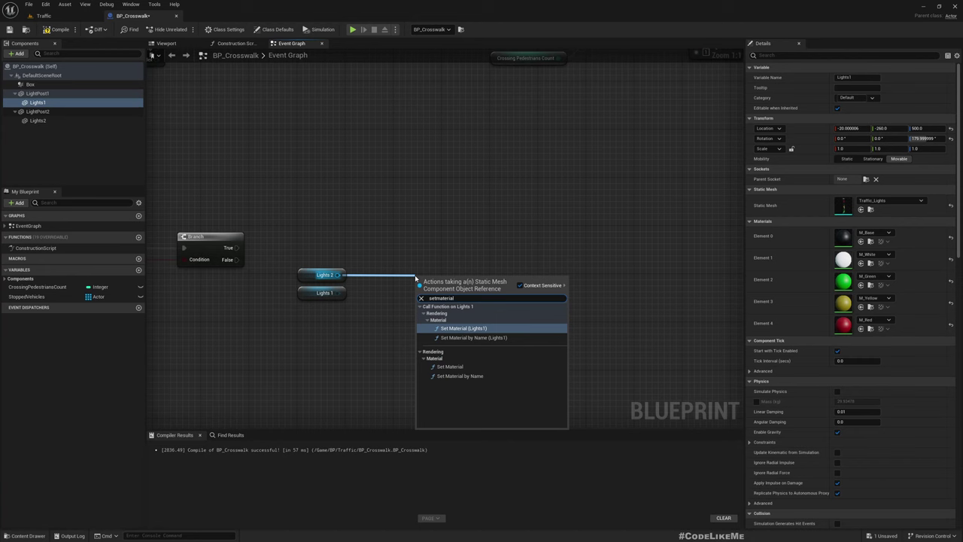
pyautogui.press('BackSpace')
pyautogui.press('BackSpace')
pyautogui.press('BackSpace')
pyautogui.press('BackSpace')
pyautogui.press('BackSpace')
pyautogui.press('BackSpace')
pyautogui.press('BackSpace')
pyautogui.press('BackSpace')
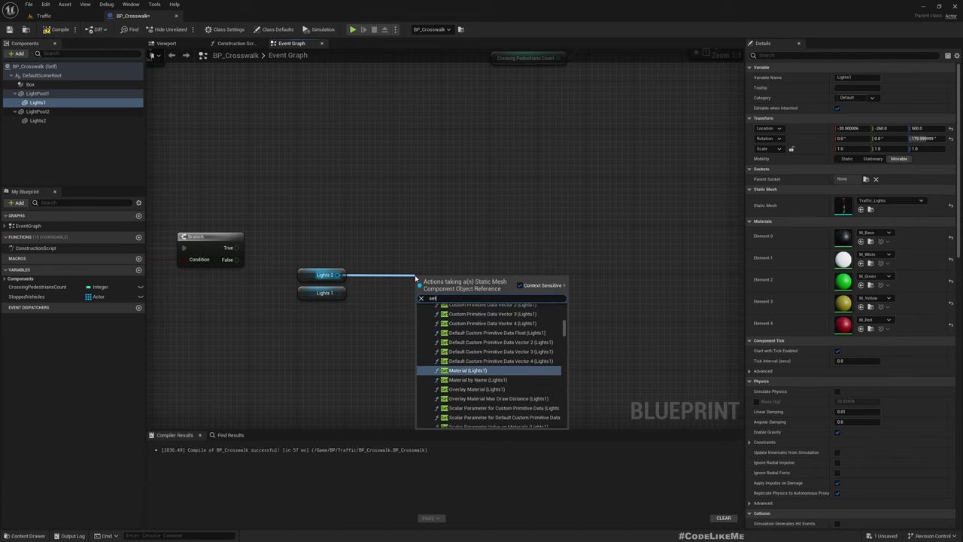
pyautogui.write('scala')
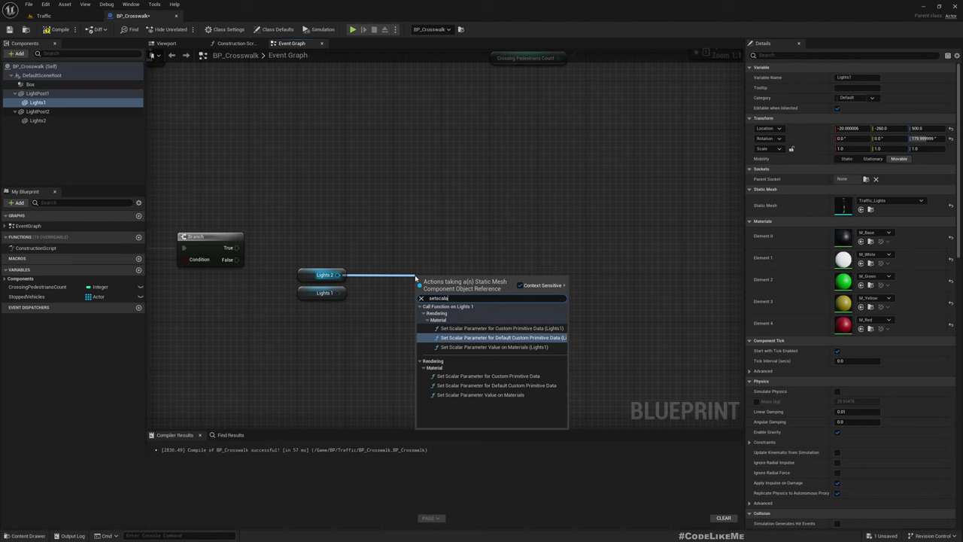
pyautogui.press('Down')
pyautogui.press('Down')
pyautogui.press('Down')
pyautogui.press('Down')
pyautogui.press('Down')
pyautogui.press('Down')
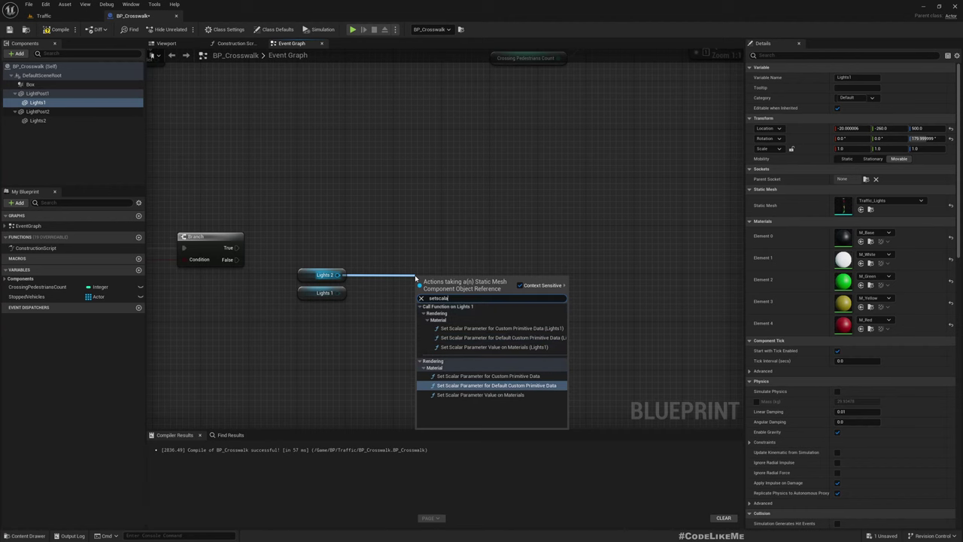
pyautogui.press('Return')
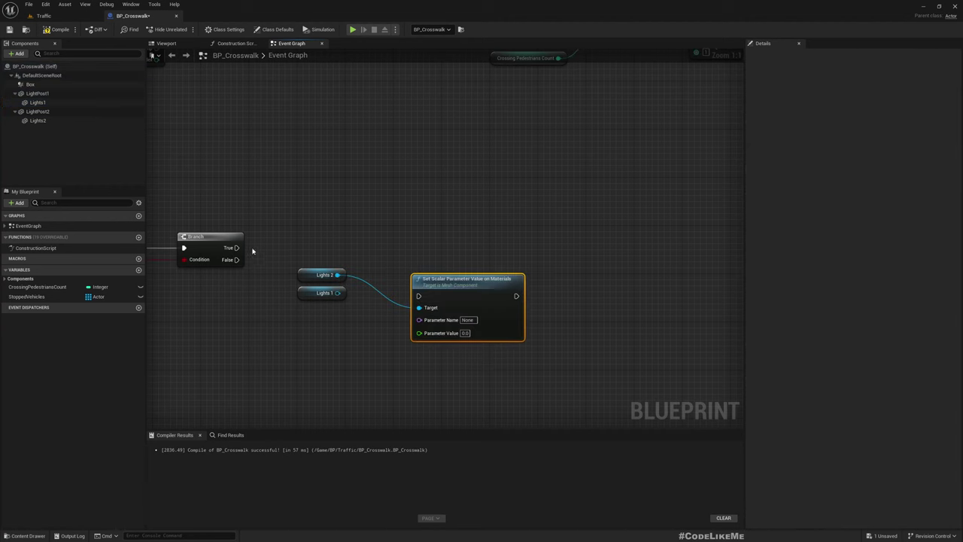
# Run the scalar parameter node from the Branch's True output, line it up with the Branch, and add Lights 1 as a second target.
pyautogui.moveTo(237, 247); pyautogui.dragTo(421, 296)
pyautogui.moveTo(484, 280); pyautogui.dragTo(495, 230)
pyautogui.moveTo(432, 261); pyautogui.dragTo(337, 292)
# Set the scalar parameter node's Parameter Name to GreenEmission and its Parameter Value to 1.0.
pyautogui.click(479, 271)
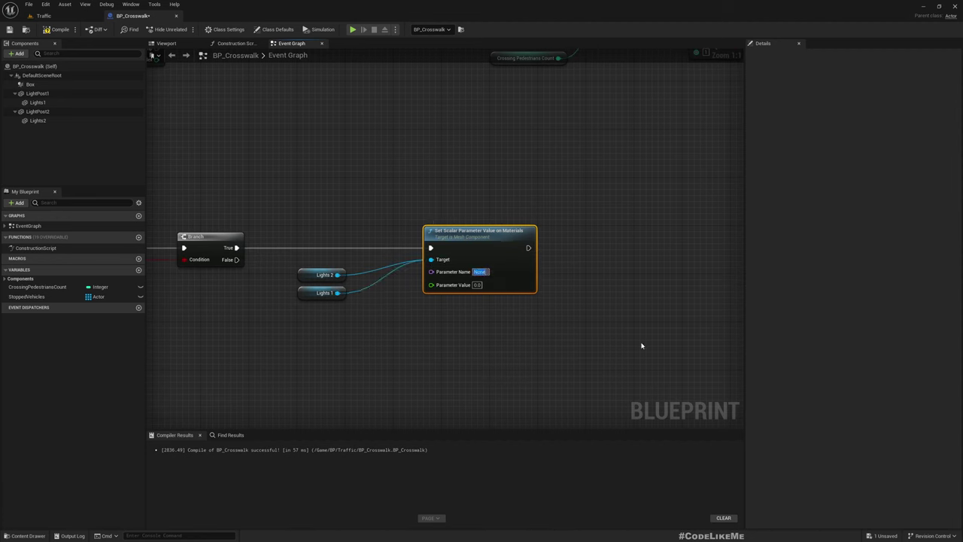
pyautogui.write('GreenEmissive')
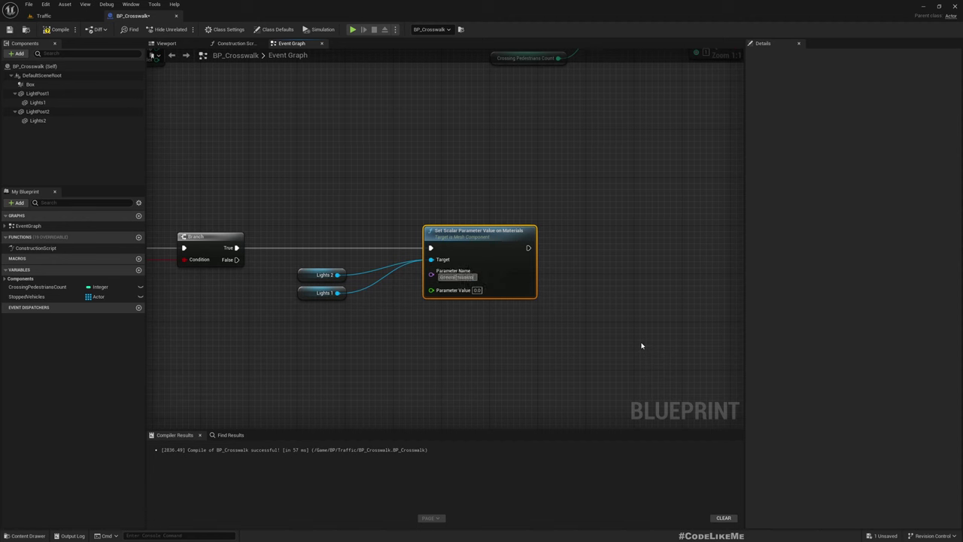
pyautogui.press('Tab')
pyautogui.write('1.0')
pyautogui.moveTo(500, 368); pyautogui.dragTo(473, 310, button='right')
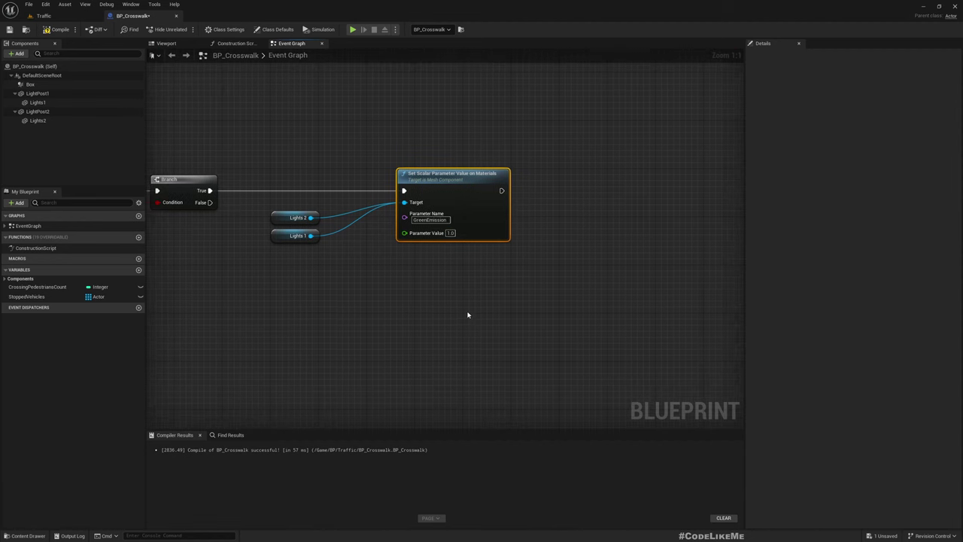